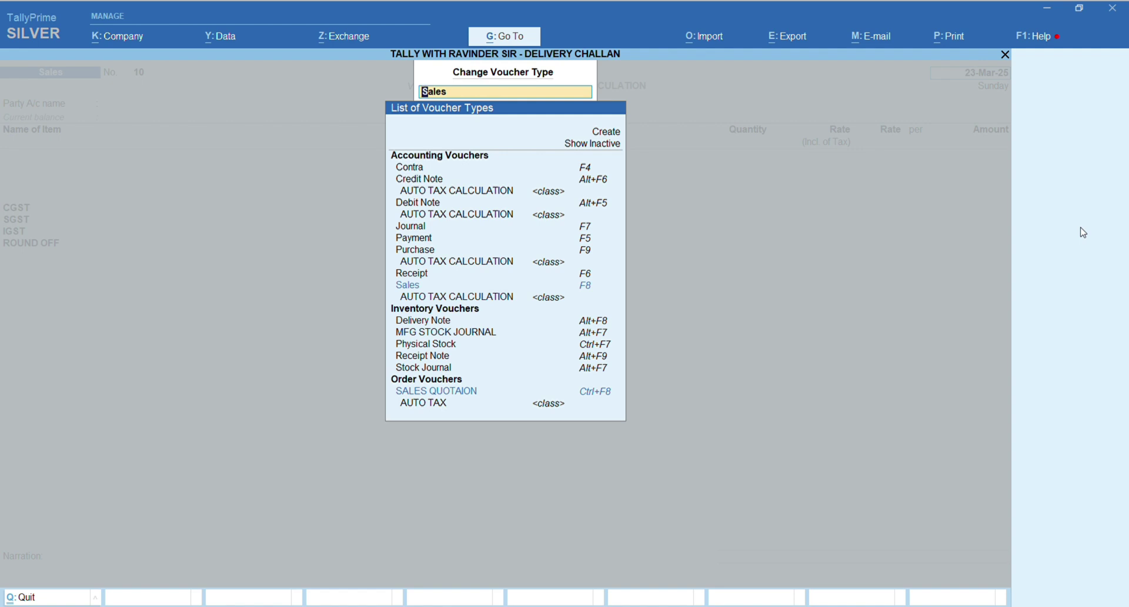
type("DEL")
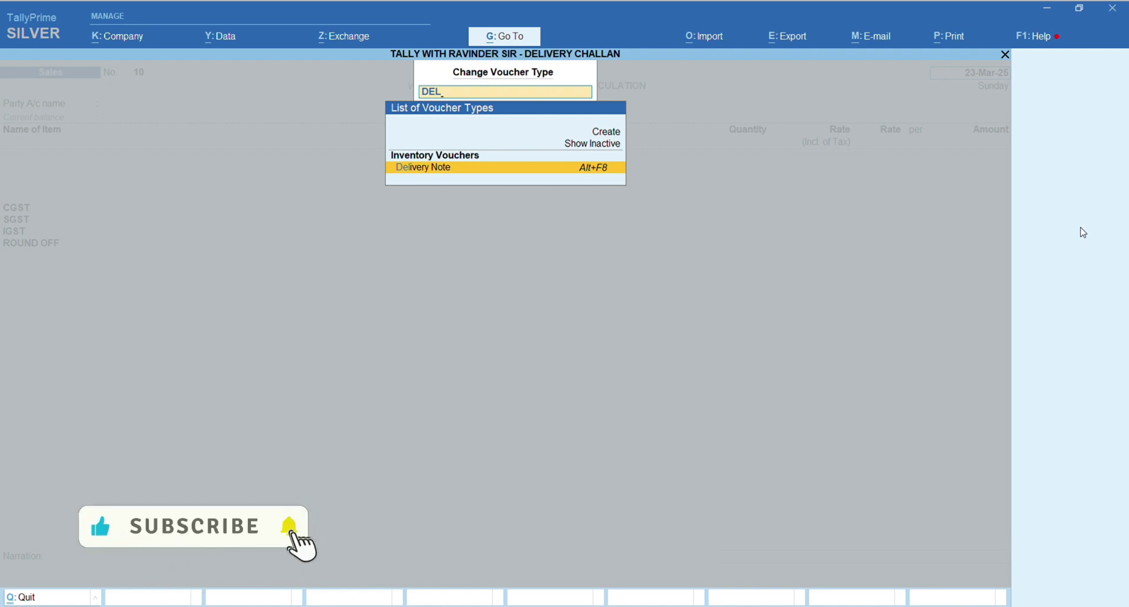
key("Return")
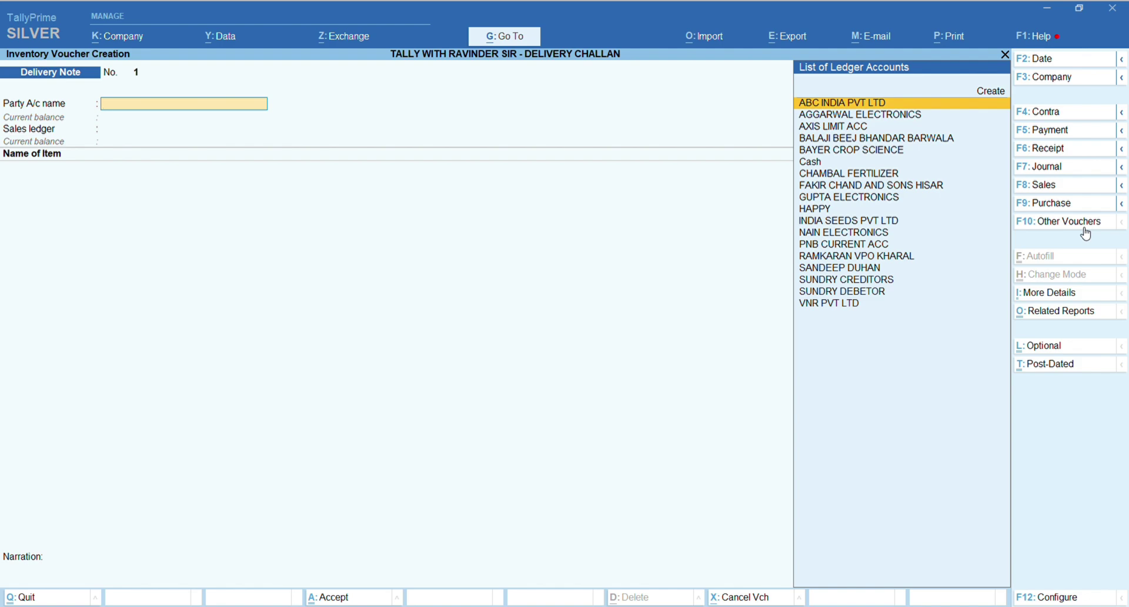
key("ctrl")
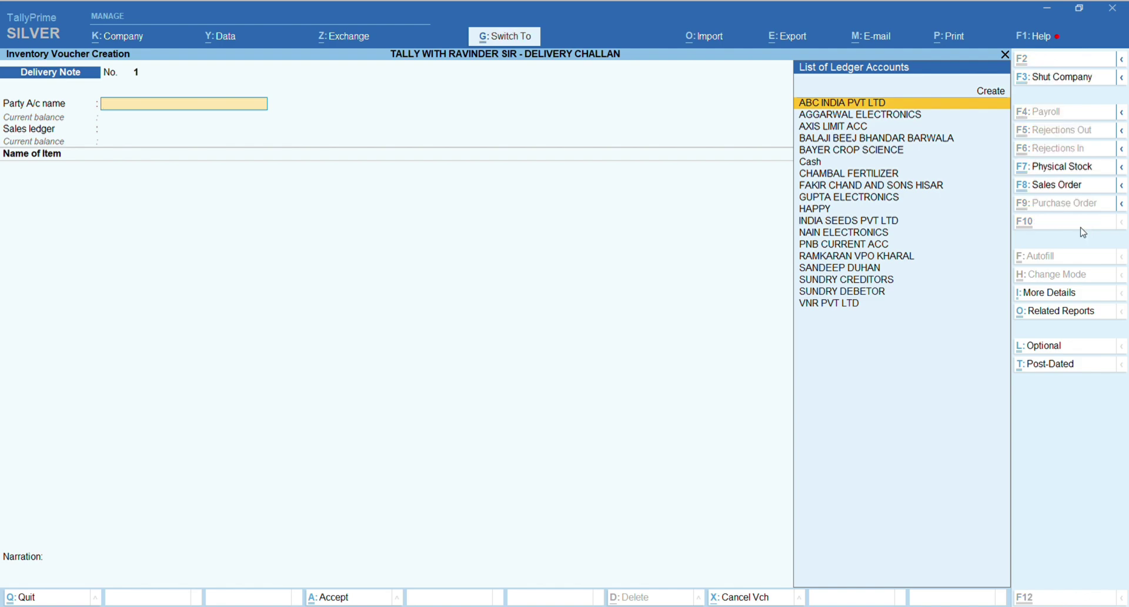
key("ctrl+q")
- Open the Delivery Note voucher type for alteration from the list of masters
key("Up")
key("Up")
key("Up")
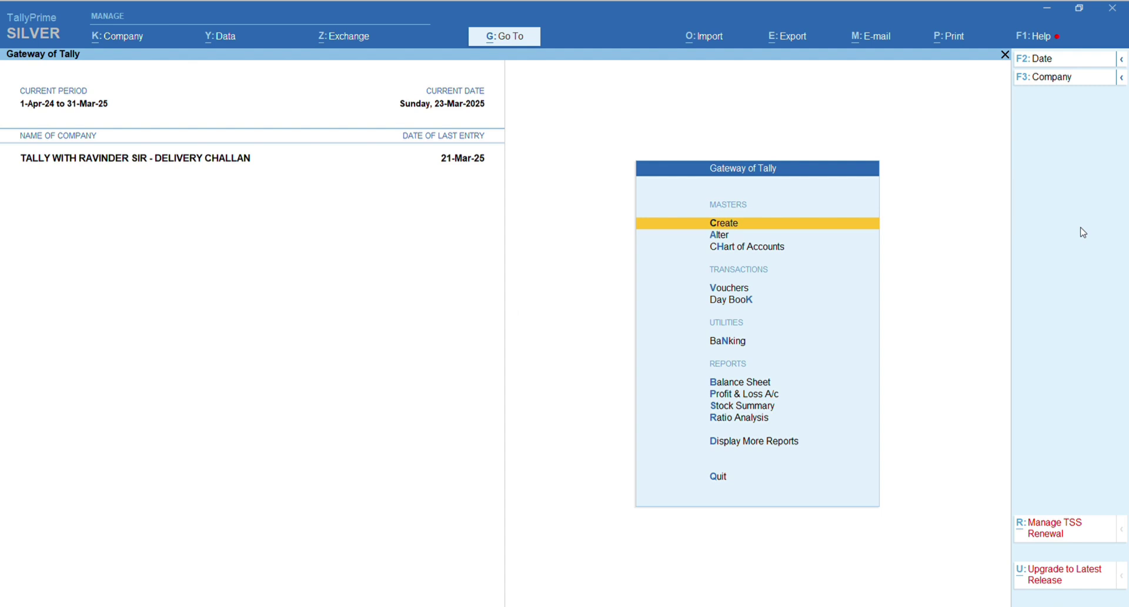
key("Down")
key("Return")
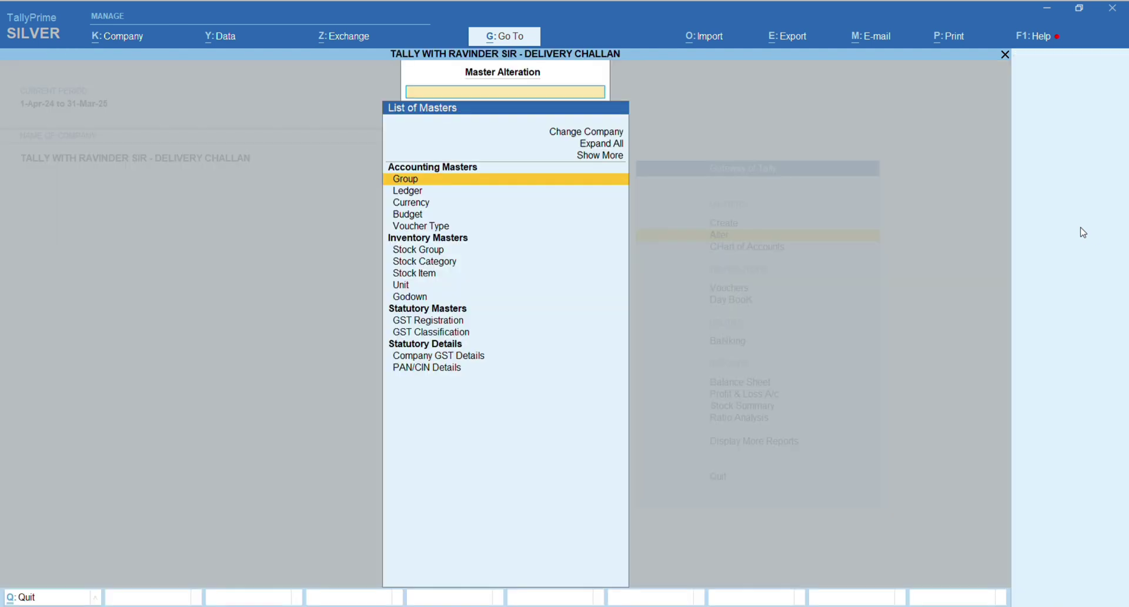
type("DEL")
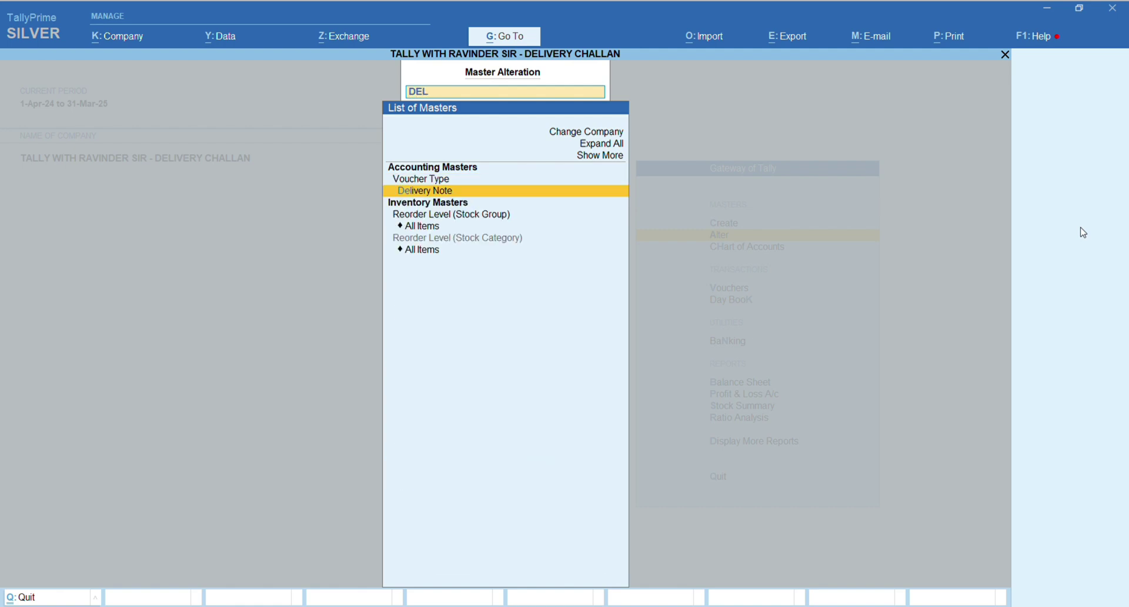
key("Return")
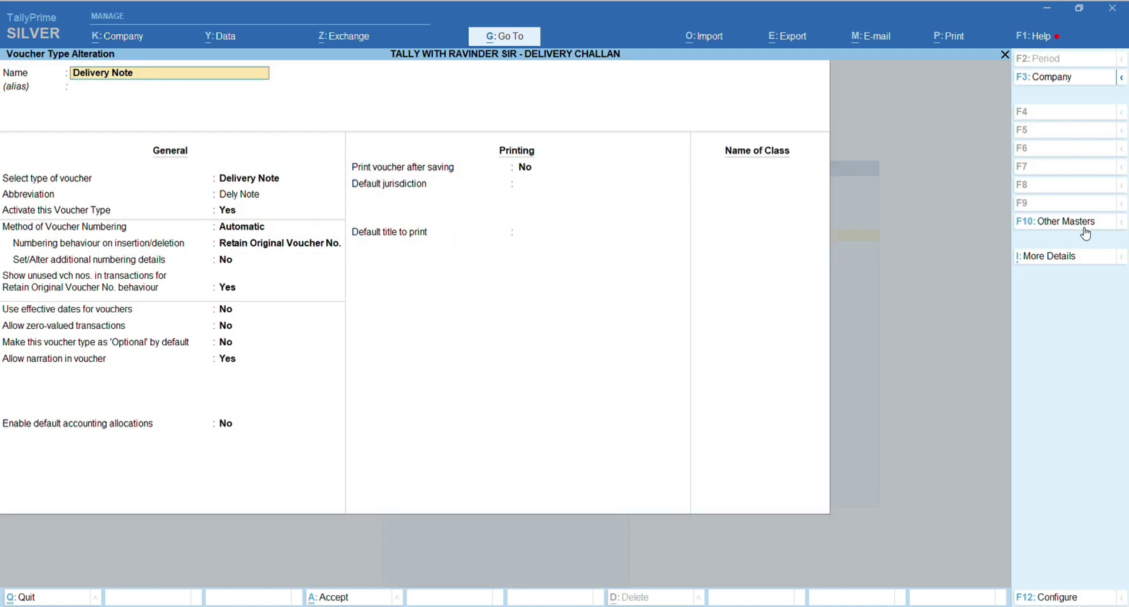
- Rename the Delivery Note voucher type as Delivery Challan and save the alteration
key("BackSpace")
key("BackSpace")
key("BackSpace")
key("BackSpace")
type("Challan")
key("Return")
key("Return")
key("Return")
key("Return")
key("ctrl+a")
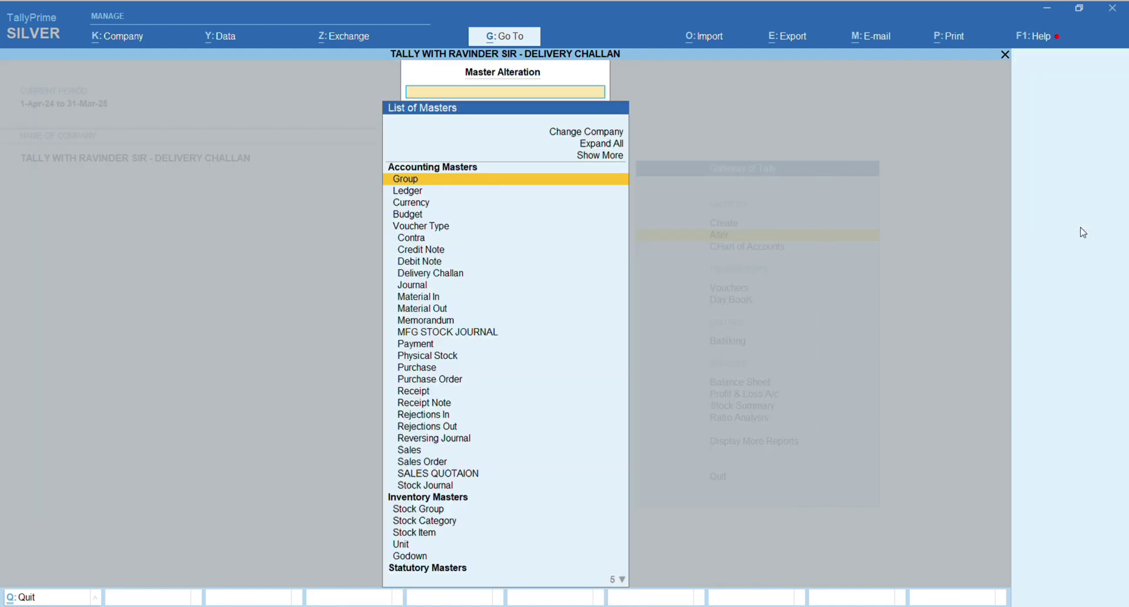
- Leave the master alteration and start a new Delivery Challan voucher
key("Escape")
key("Up")
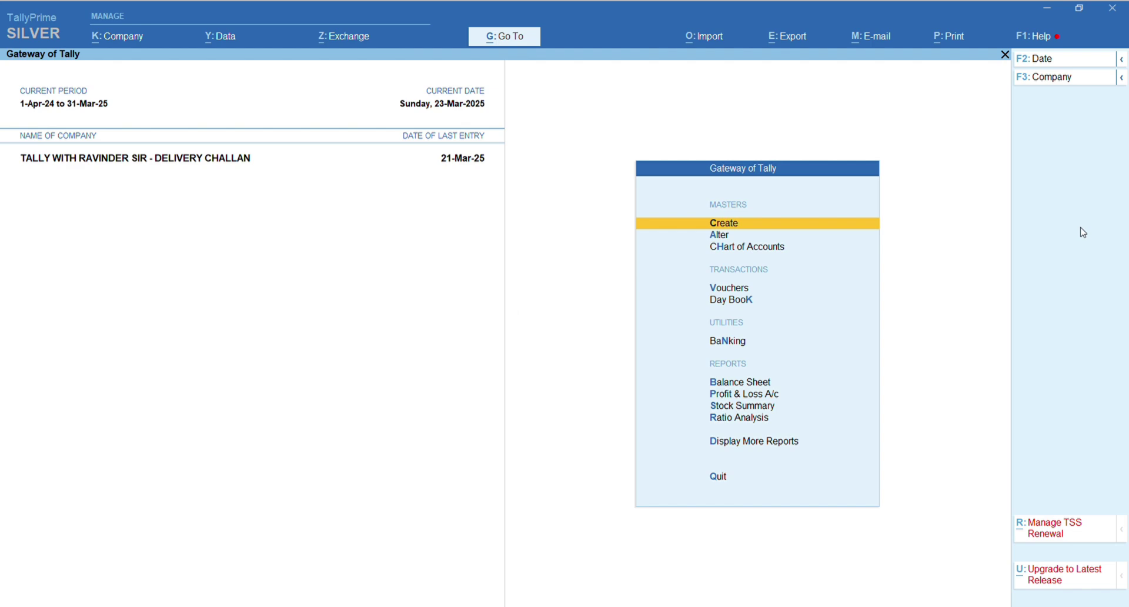
key("v")
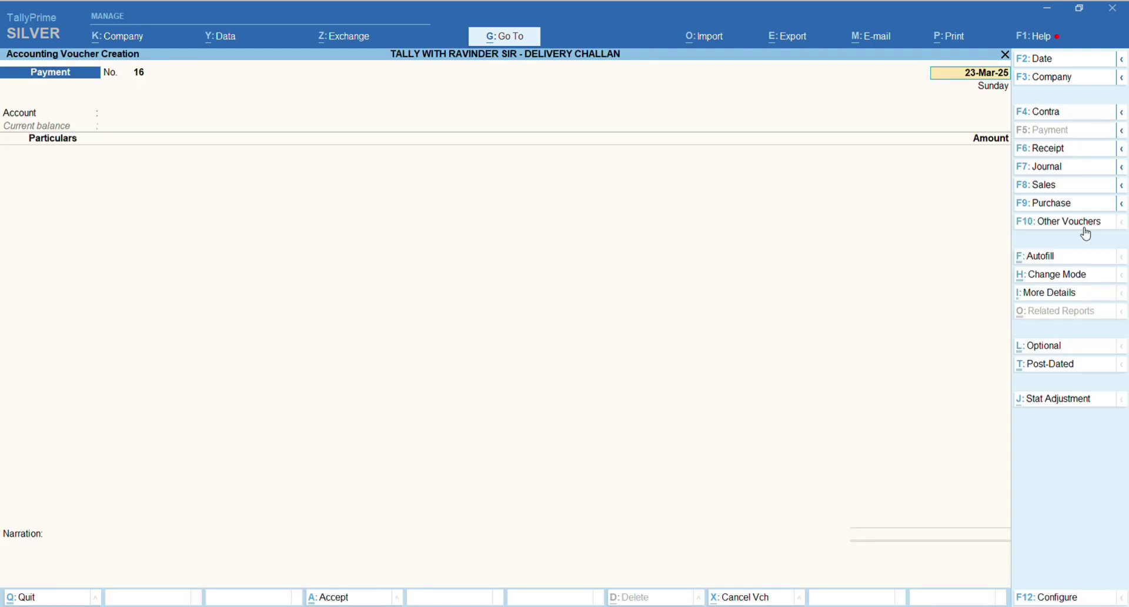
left_click(1081, 228)
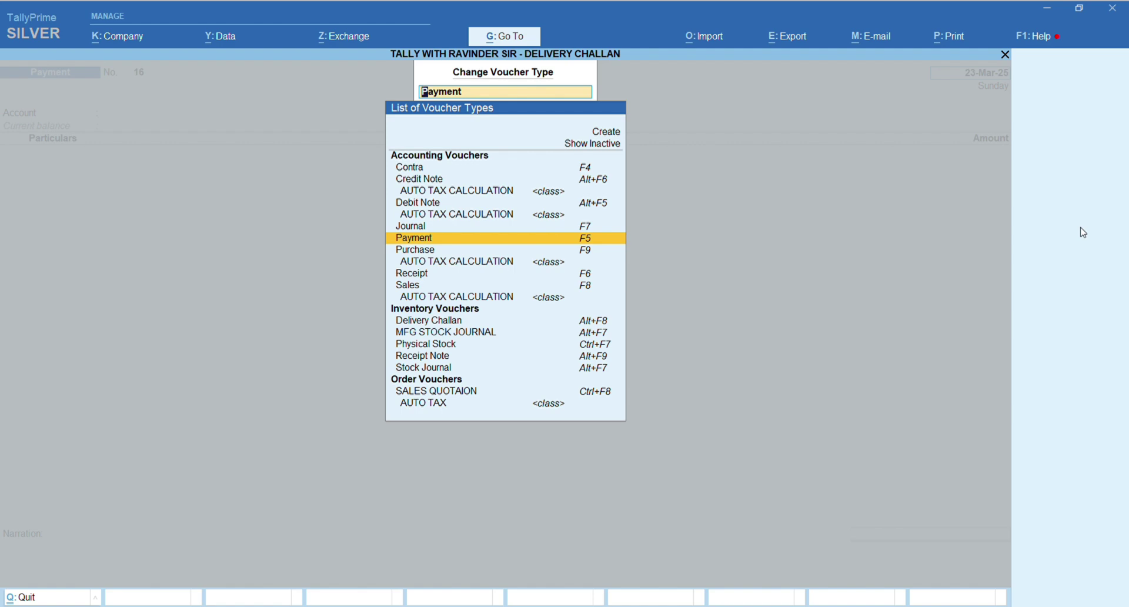
type("Del")
key("Return")
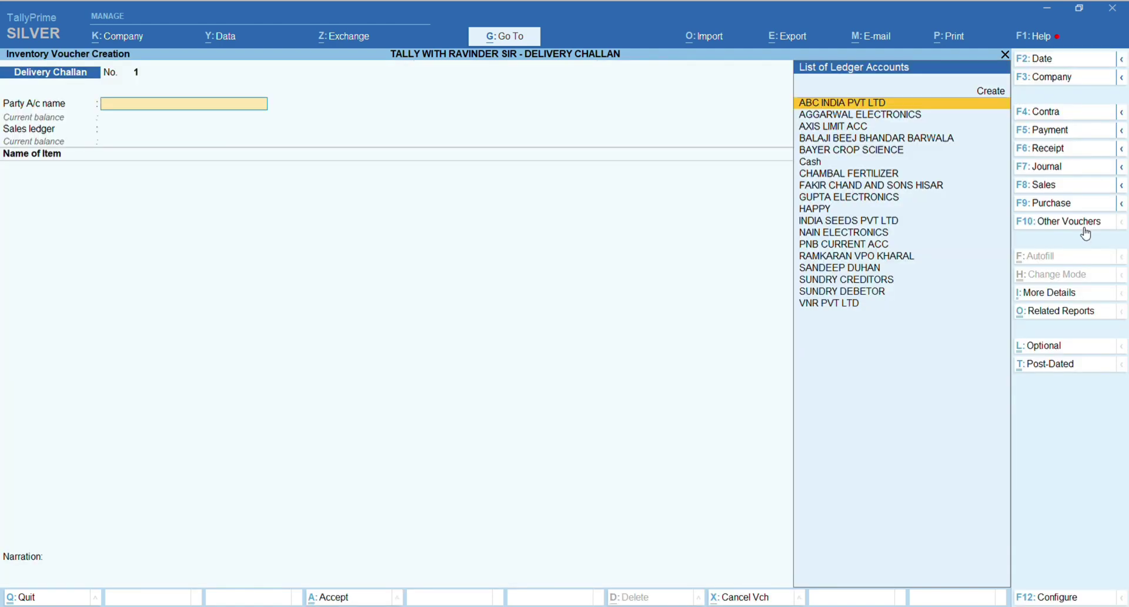
- Set the party to NAIN ELECTRONICS with the order number Not Applicable, accept the party details, and use the SALES ACC ledger
type("nain")
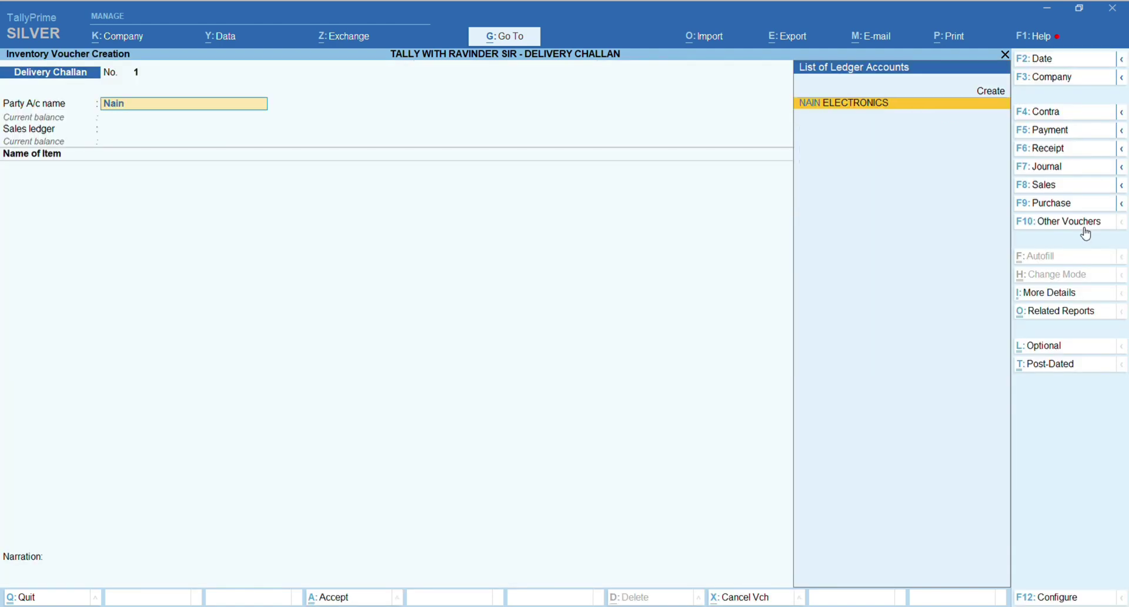
key("Return")
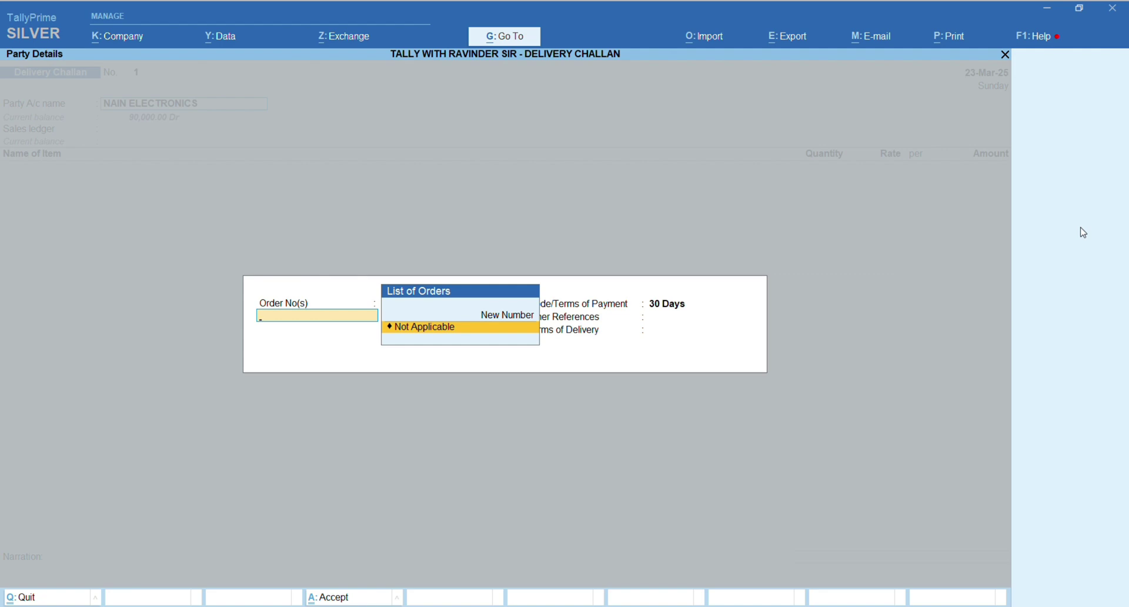
key("Return")
key("Return")
key("Return")
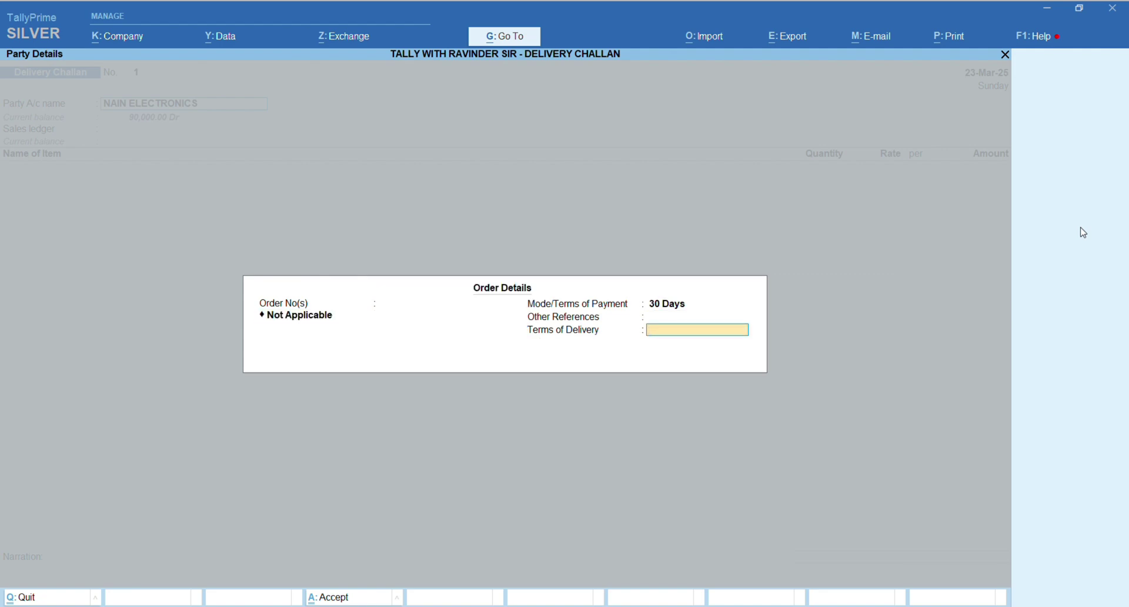
key("Escape")
key("Return")
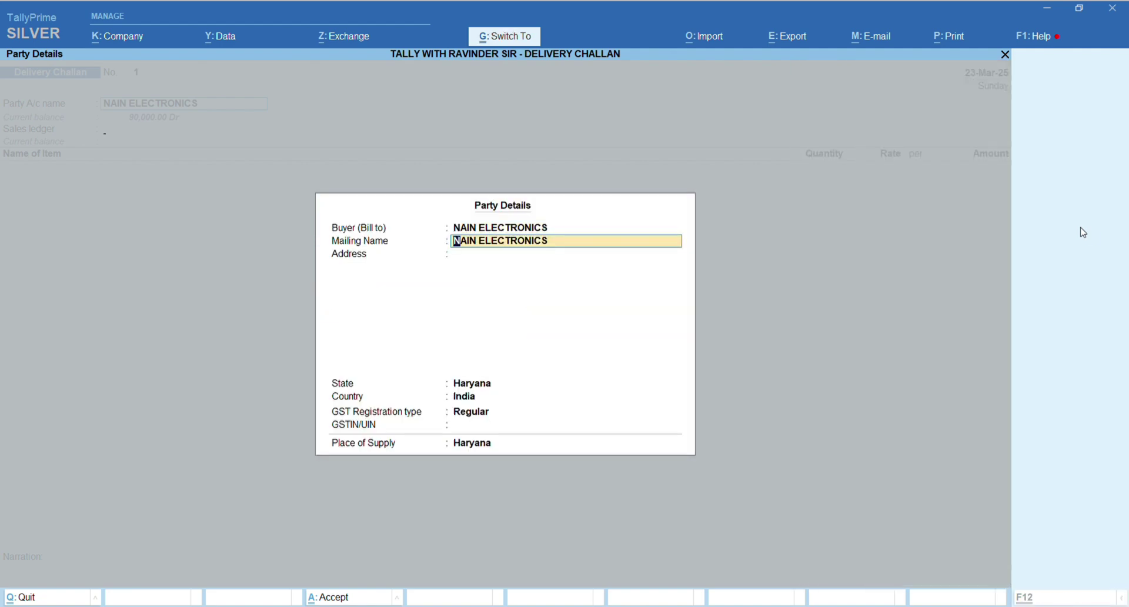
key("ctrl+a")
key("Return")
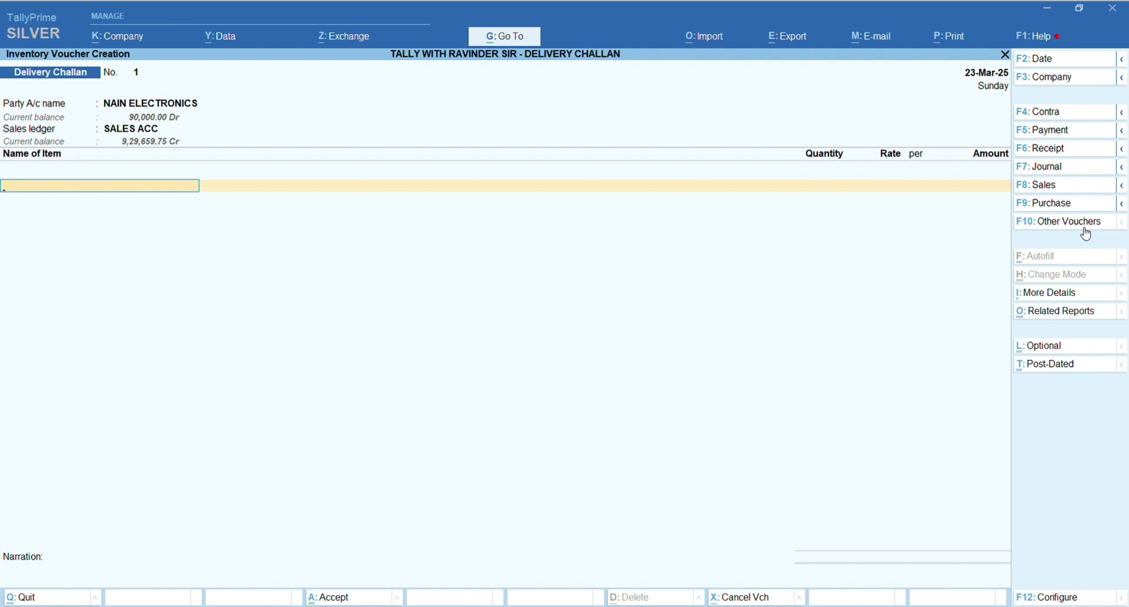
- Add the item LED TV to the challan with tracking number 1 and the order number Not Applicable
type("Led")
key("Return")
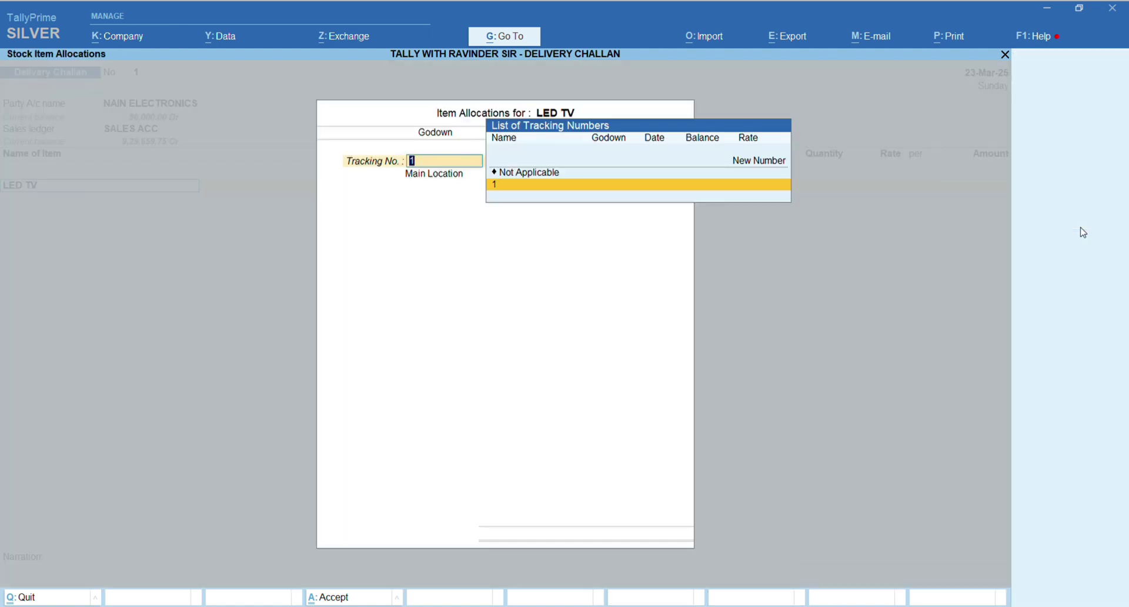
key("Return")
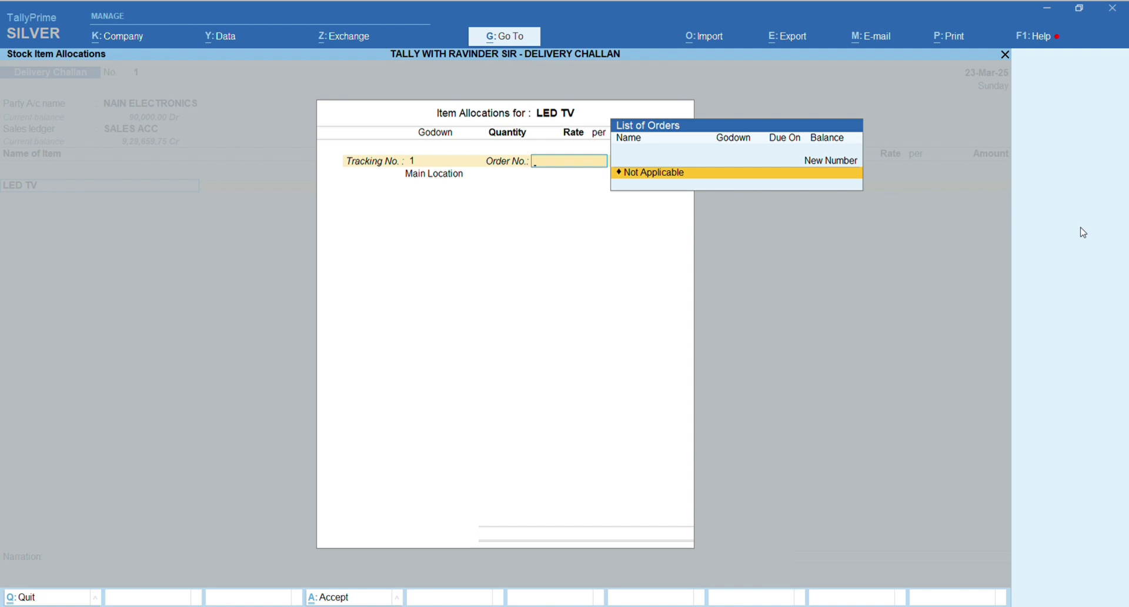
key("Return")
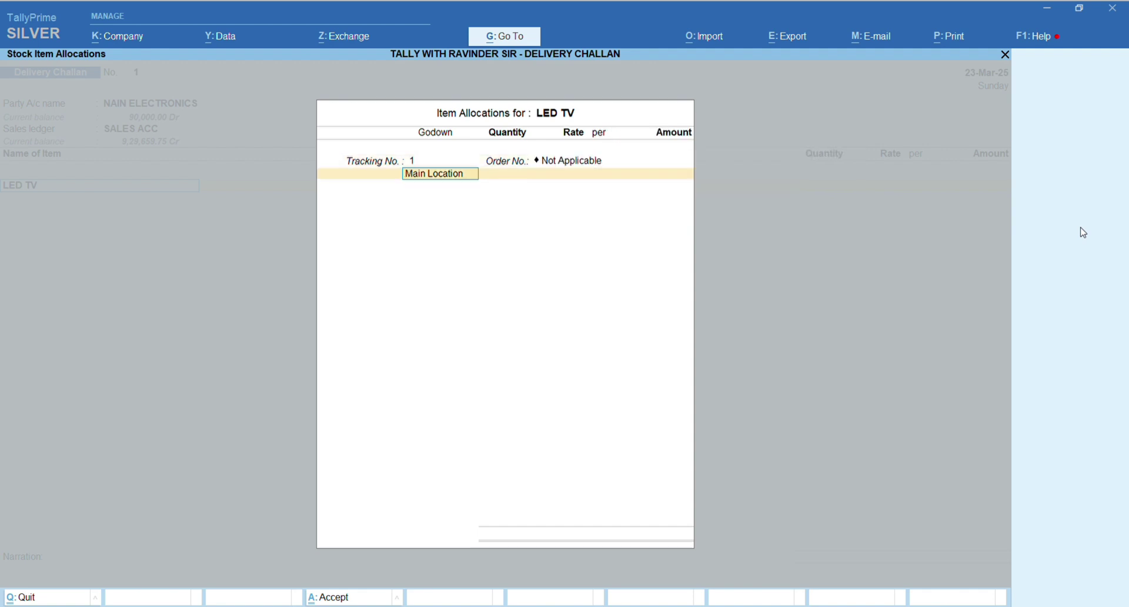
key("Return")
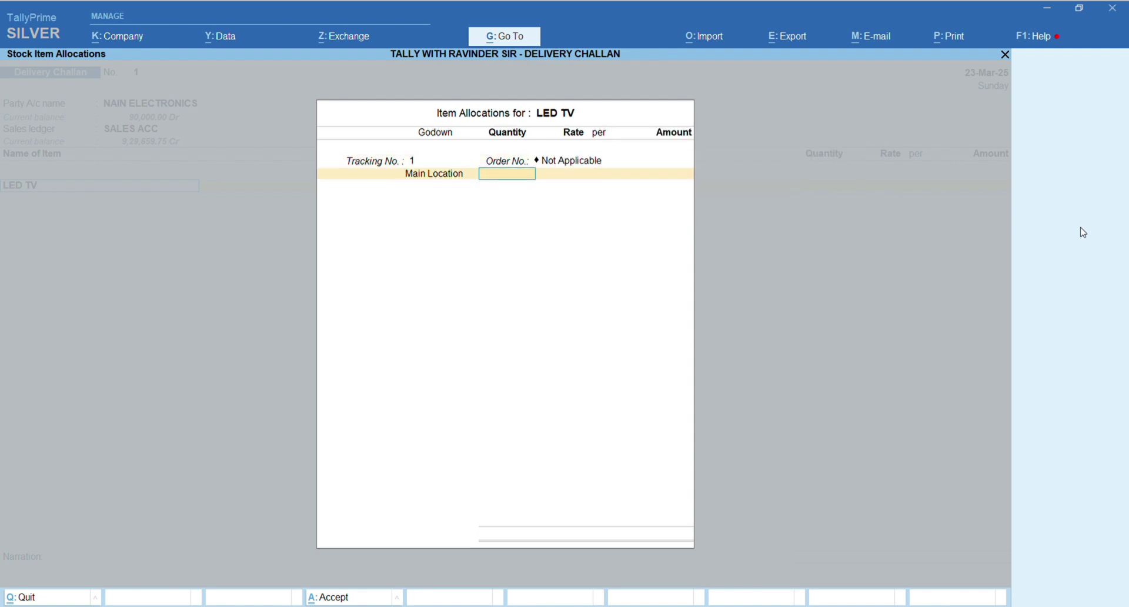
- Allocate 10 PCS of LED TV from FRAIN KALAN GODOWN at the default rate
key("BackSpace")
key("Up")
key("Up")
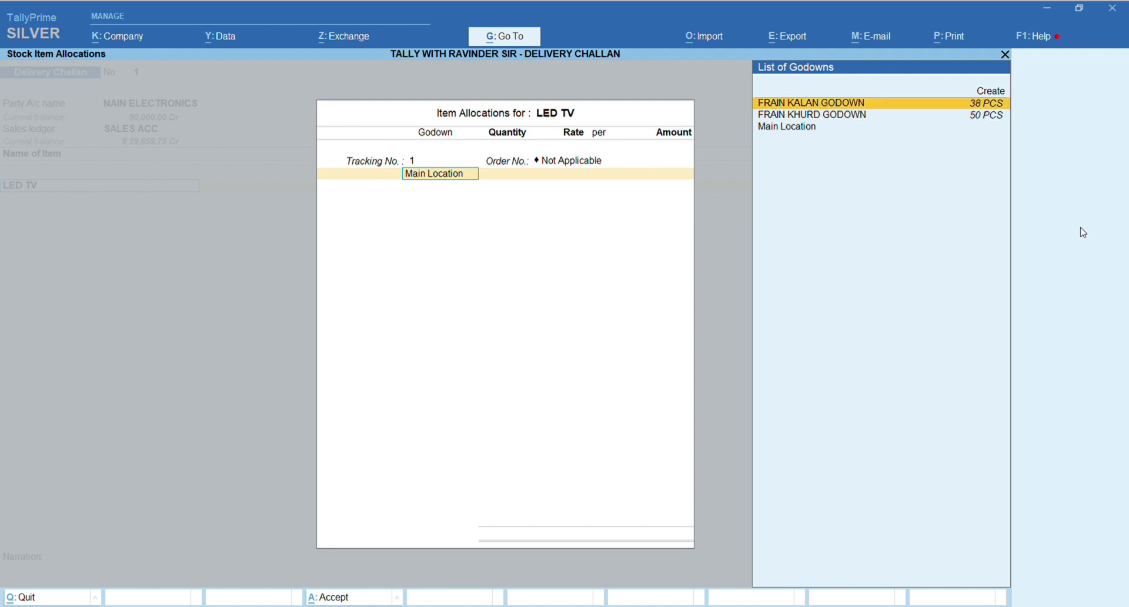
key("Return")
type("10")
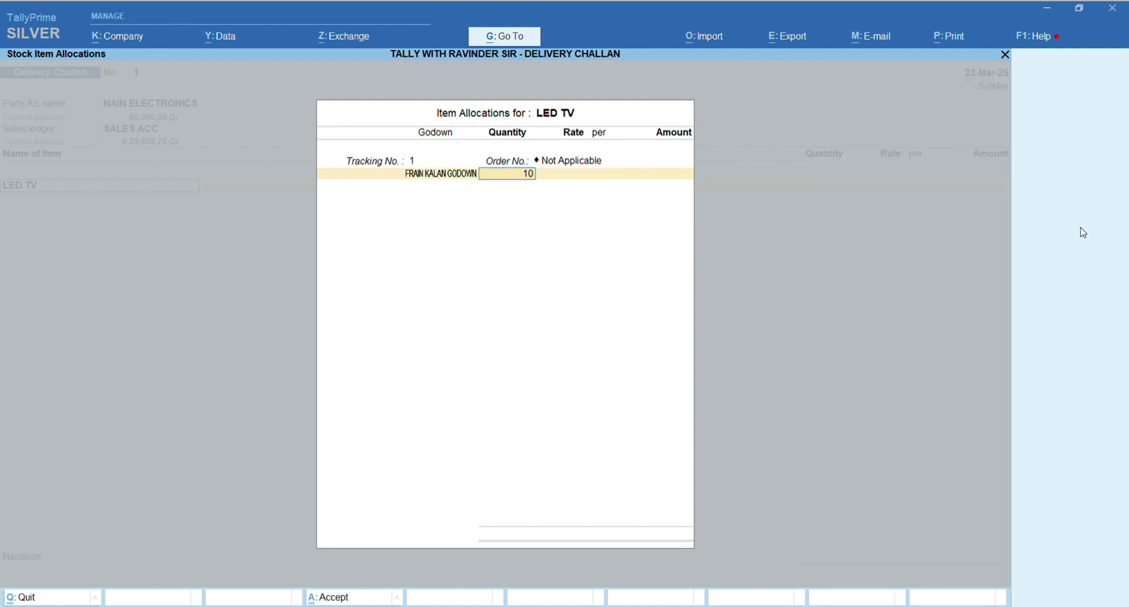
key("Return")
key("Return")
key("Return")
key("Return")
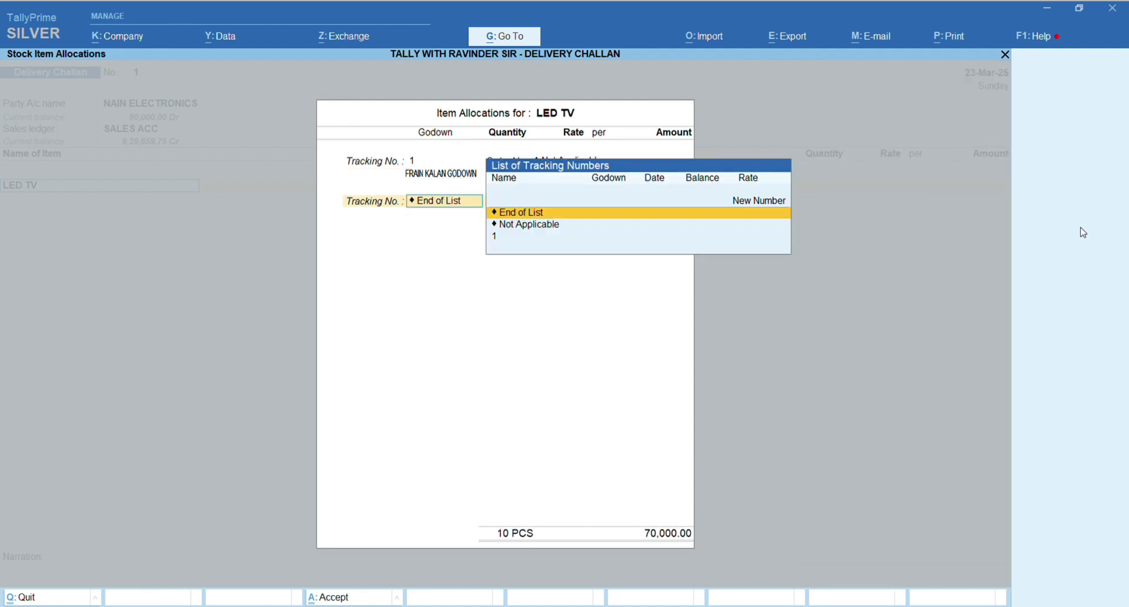
- End the allocation and item lists and save the challan with GST/e-Way Bill details set to No
key("Return")
key("Return")
key("Return")
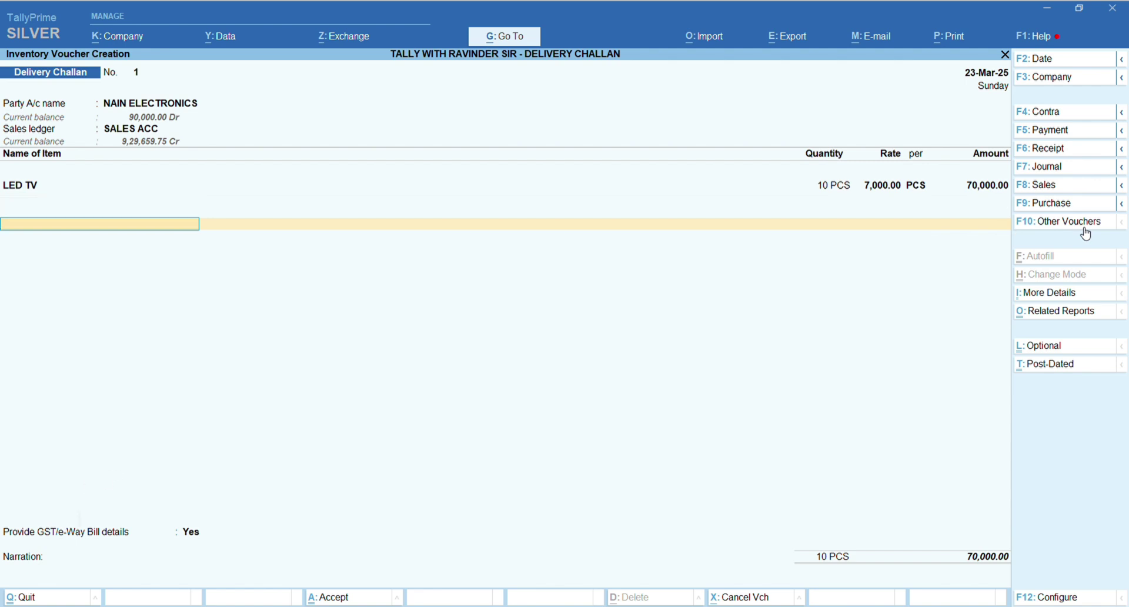
key("Return")
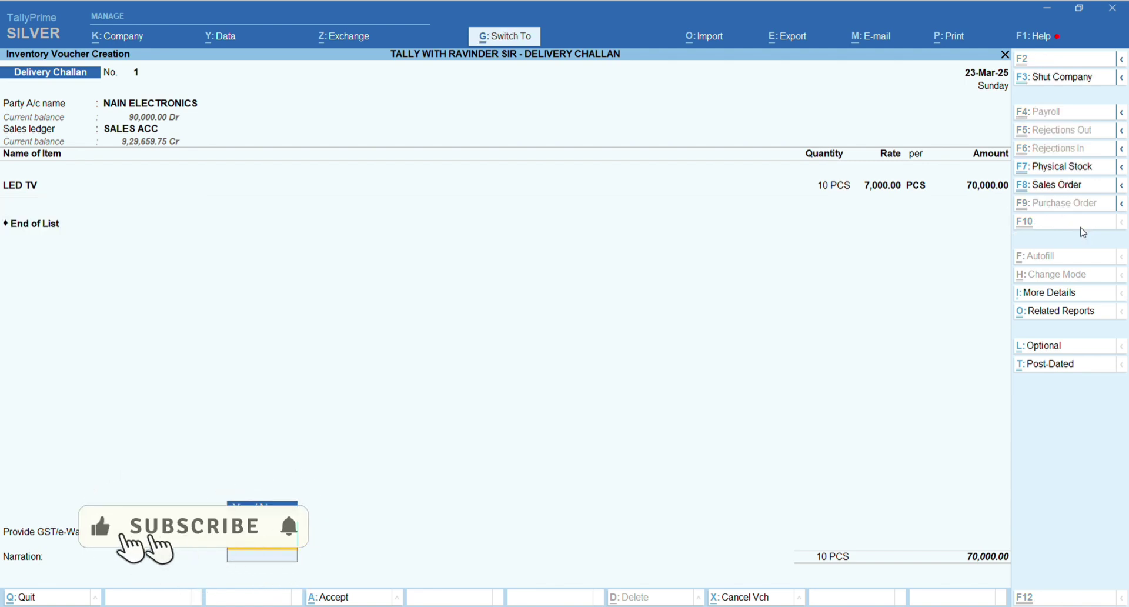
key("Return")
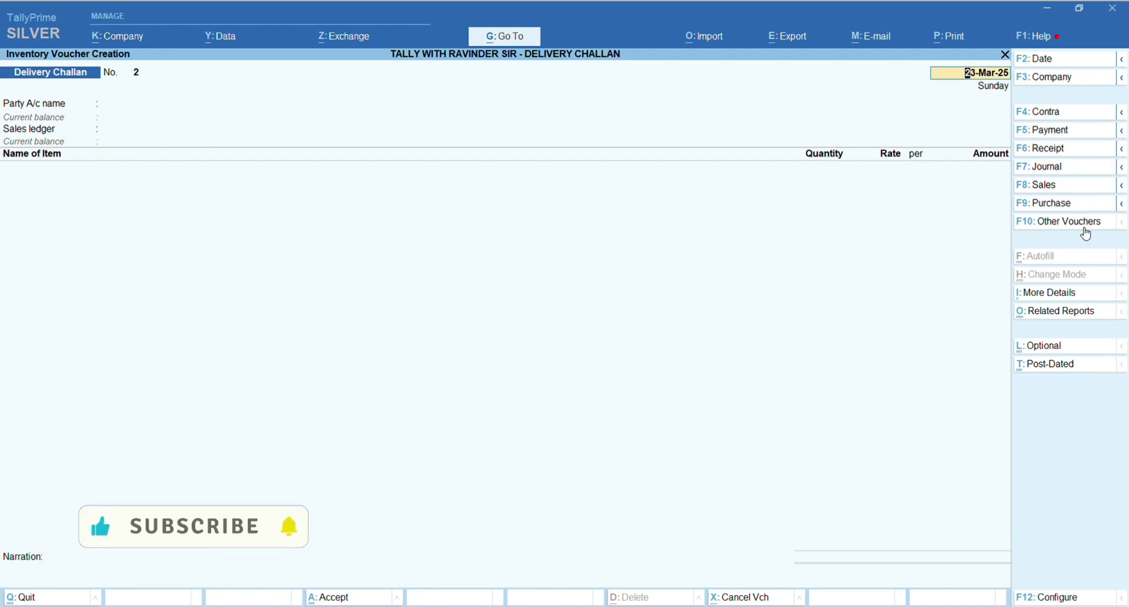
- Reopen the saved delivery challan for NAIN ELECTRONICS and display its print preview
key("Page_Up")
key("alt")
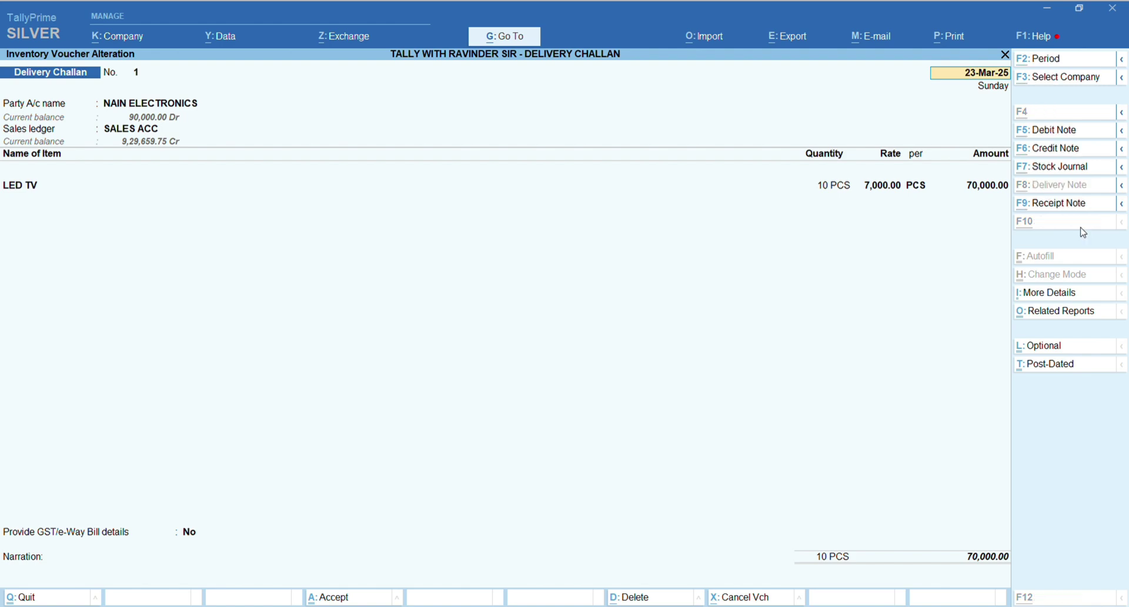
key("alt+p")
key("Return")
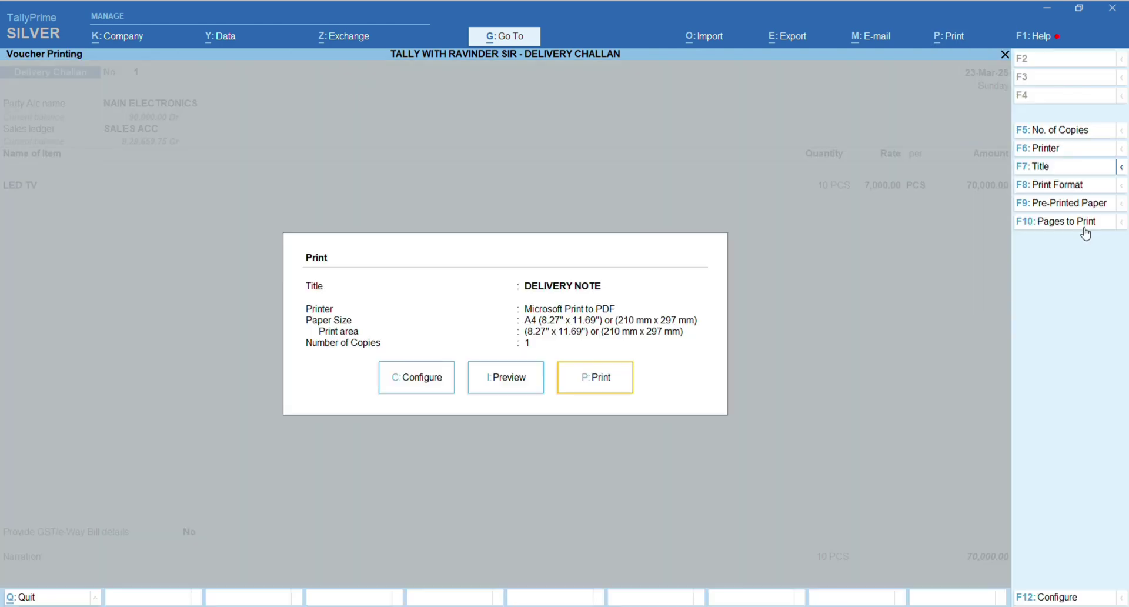
key("i")
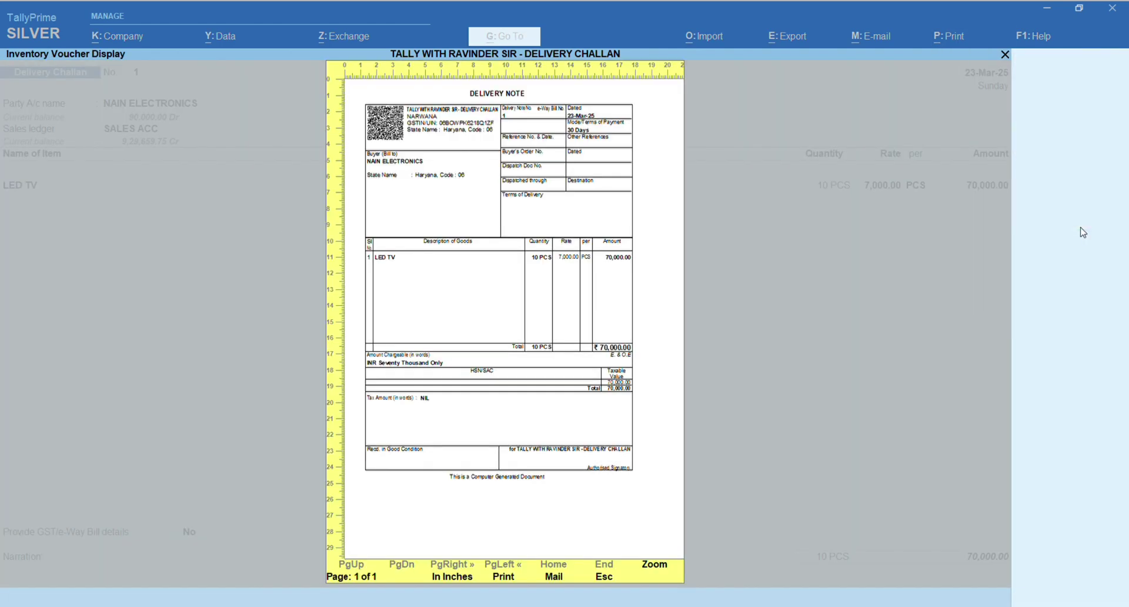
- Examine the enlarged print preview of the delivery challan from its title down to the signature area
key("Return")
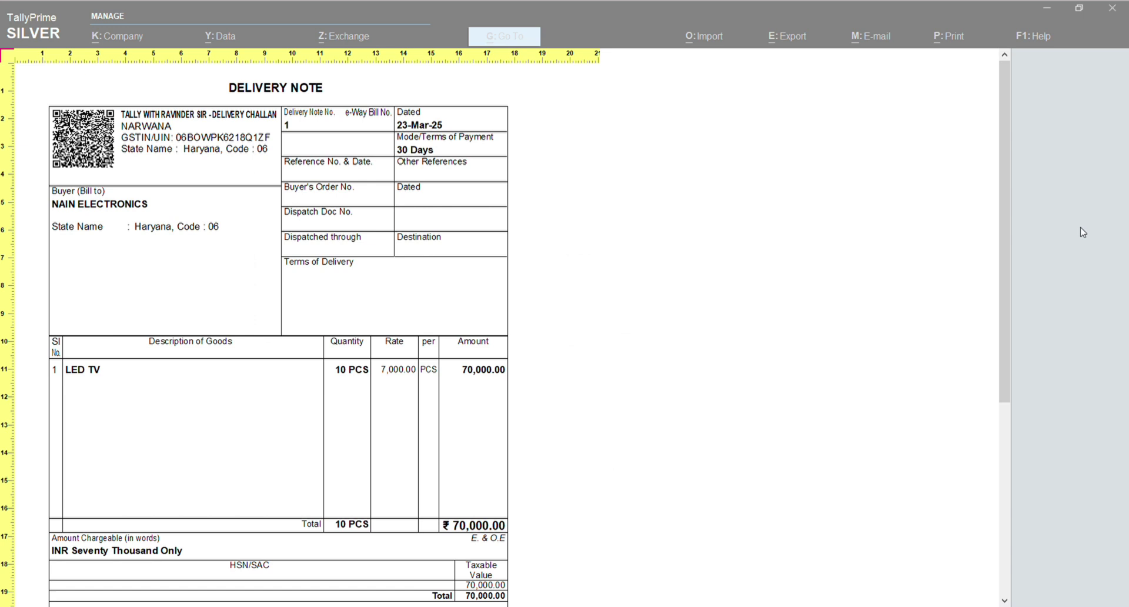
key("Down")
key("Down")
key("Down")
key("Down")
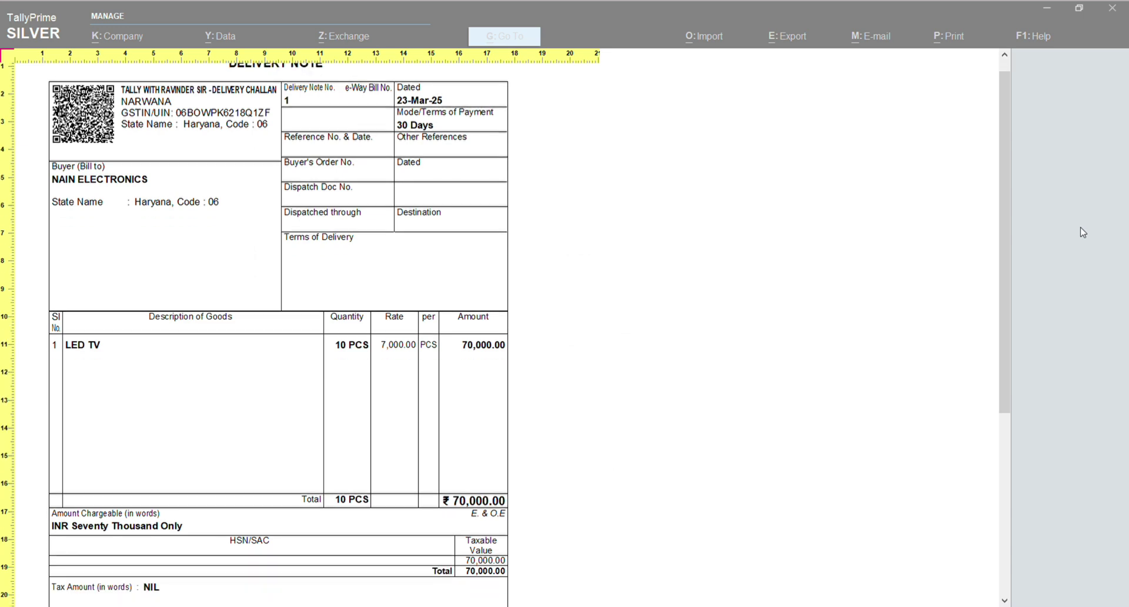
key("Down")
key("Down")
key("Down")
key("Down")
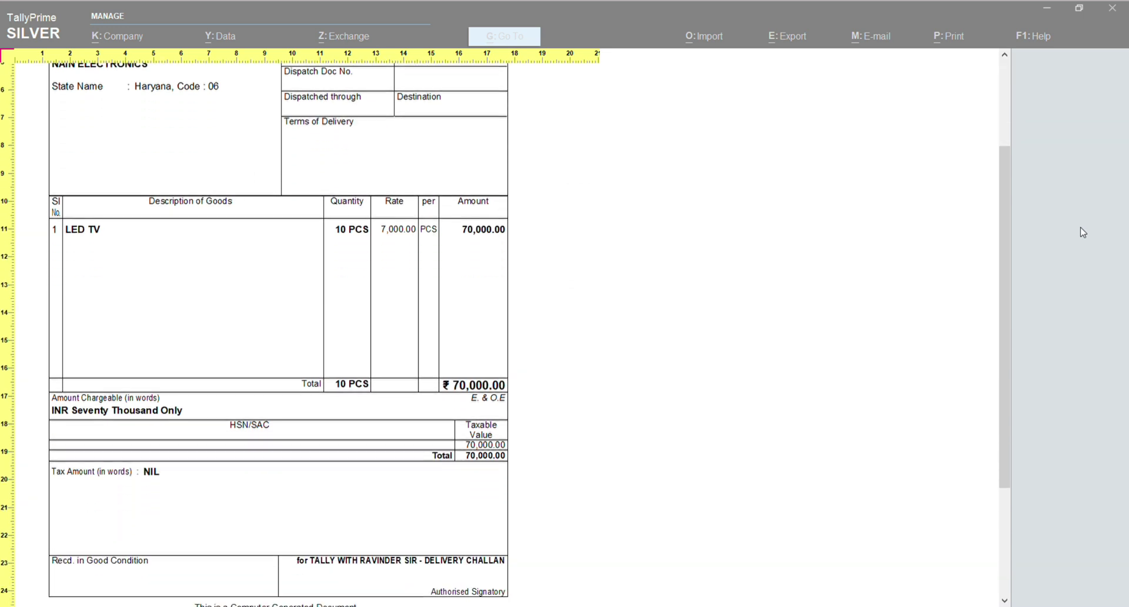
key("Down")
key("Down")
key("Down")
key("Down")
key("Down")
key("Down")
key("Up")
key("Up")
key("Up")
key("Up")
key("Up")
key("Up")
key("Up")
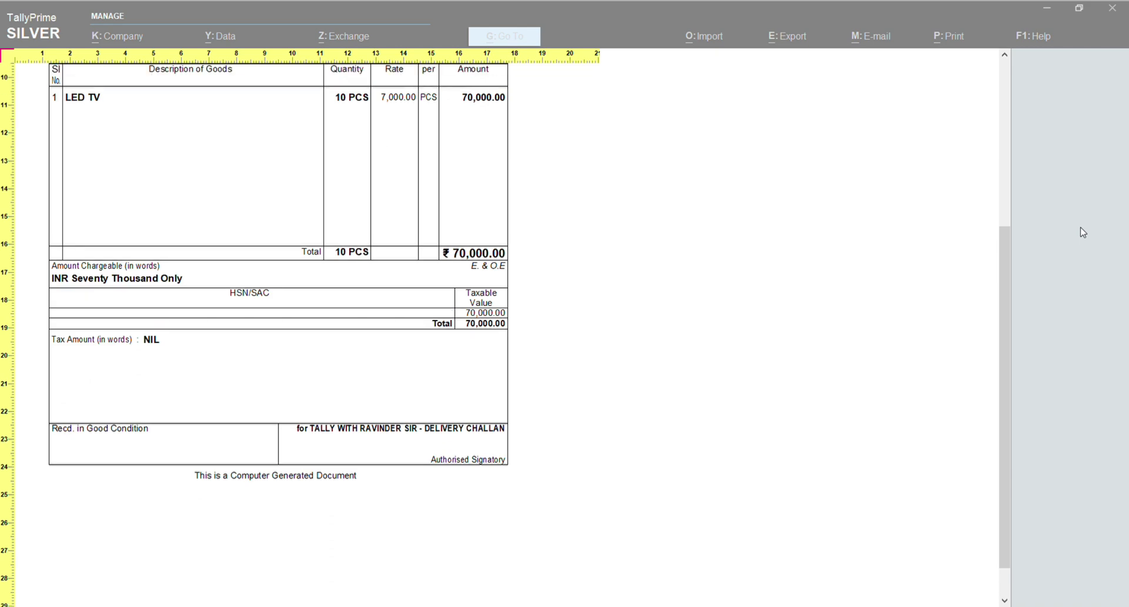
key("Up")
key("Up")
key("Up")
key("Up")
key("Up")
key("Escape")
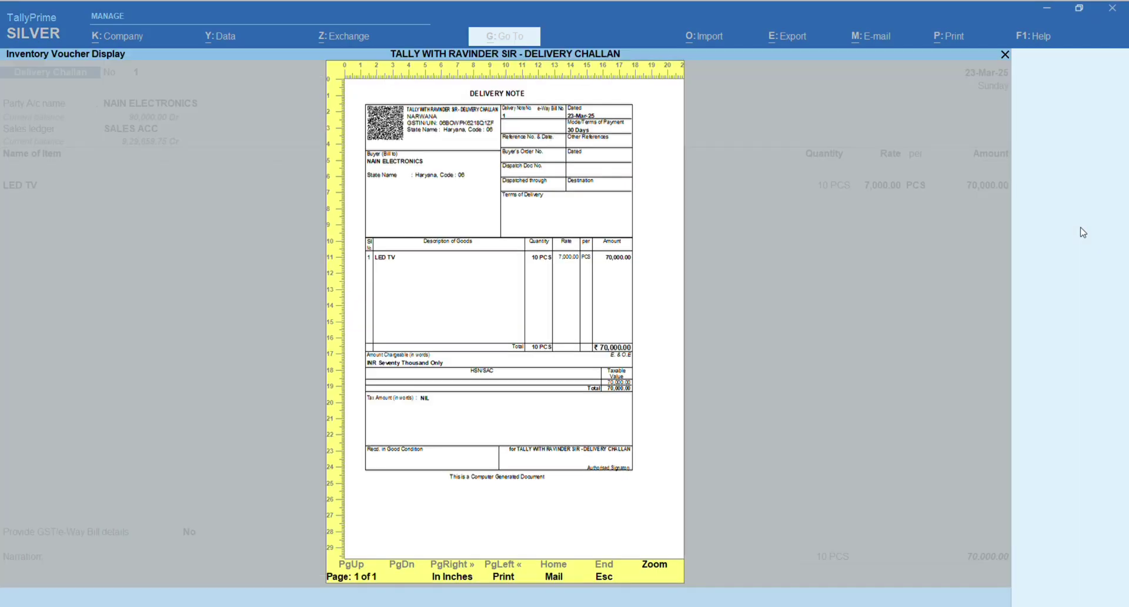
- Close the print preview and set Provide Dispatch details to Yes in the delivery challan's voucher configuration
key("Escape")
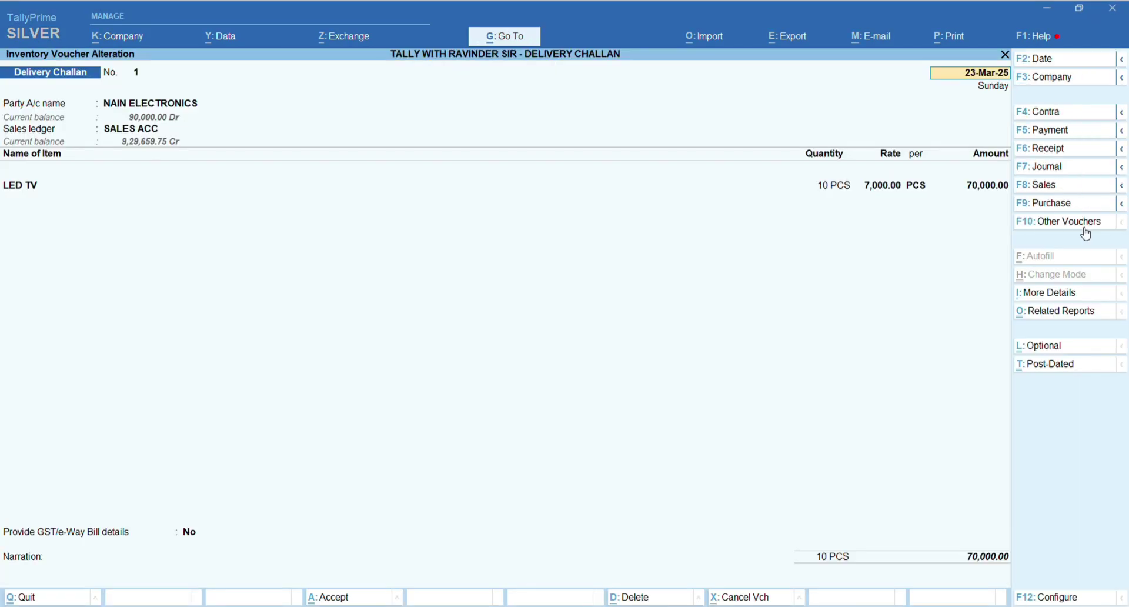
key("F12")
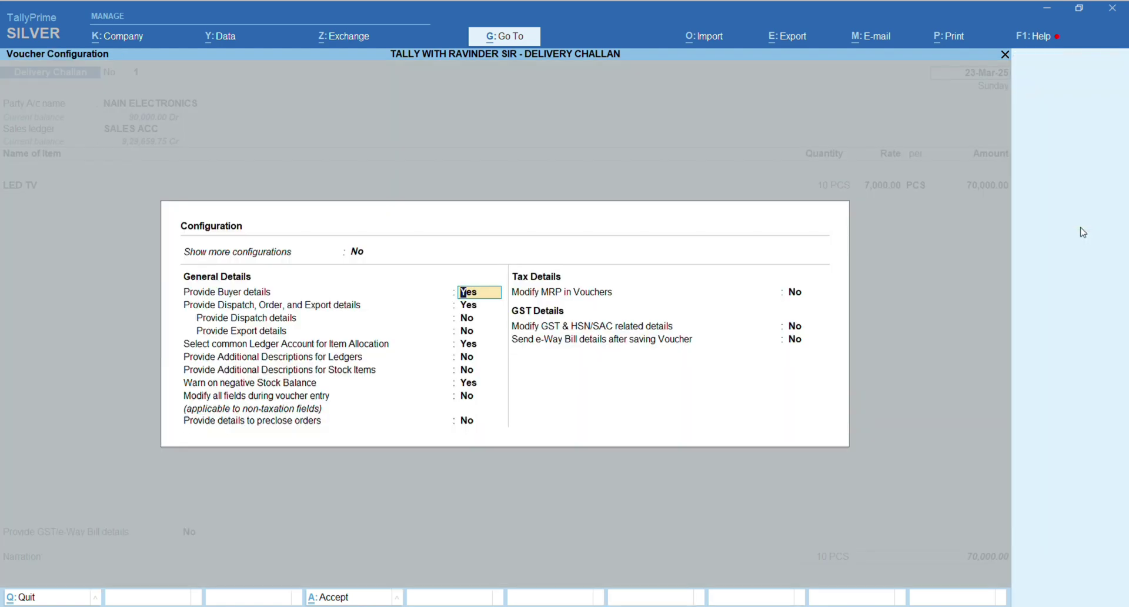
key("Return")
key("Return")
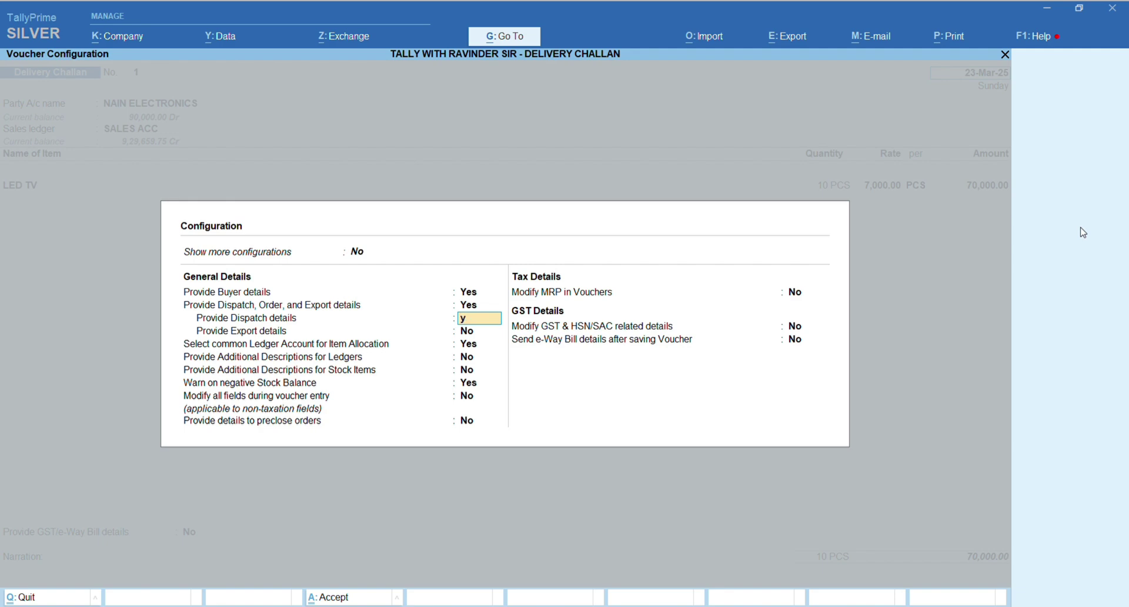
key("y")
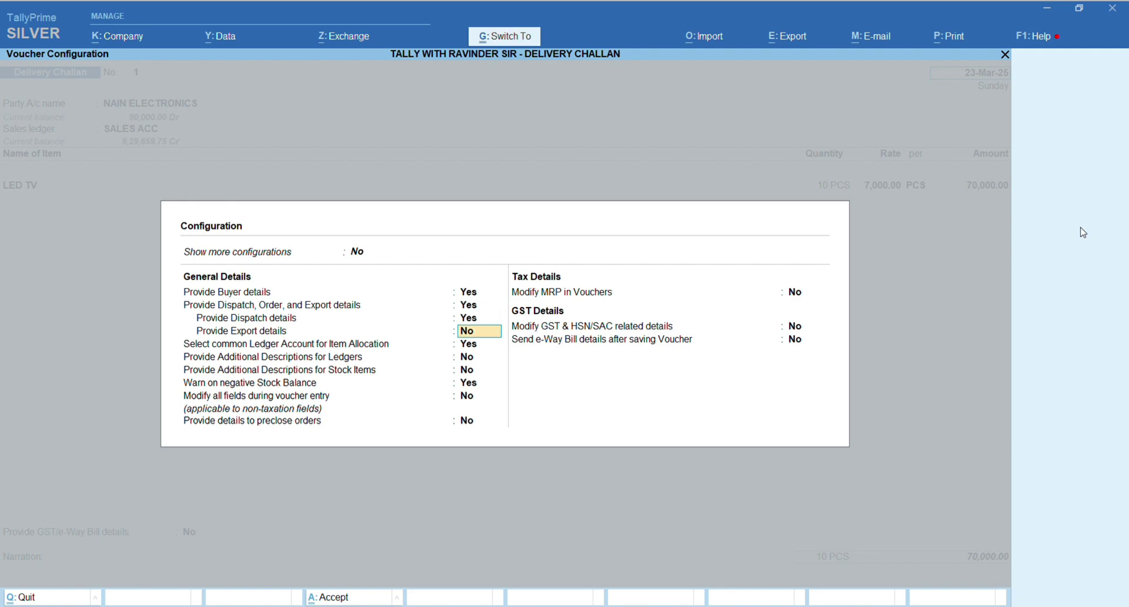
key("ctrl+a")
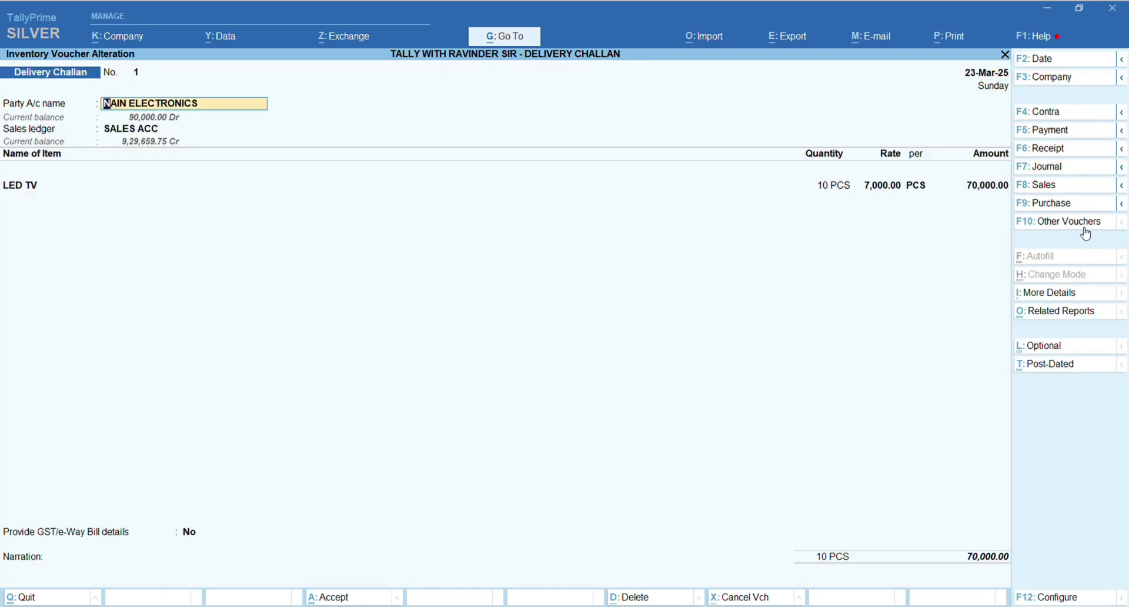
- In the challan's party details, leave the order number as Not Applicable and set the Dispatch Doc No. to 1
key("Return")
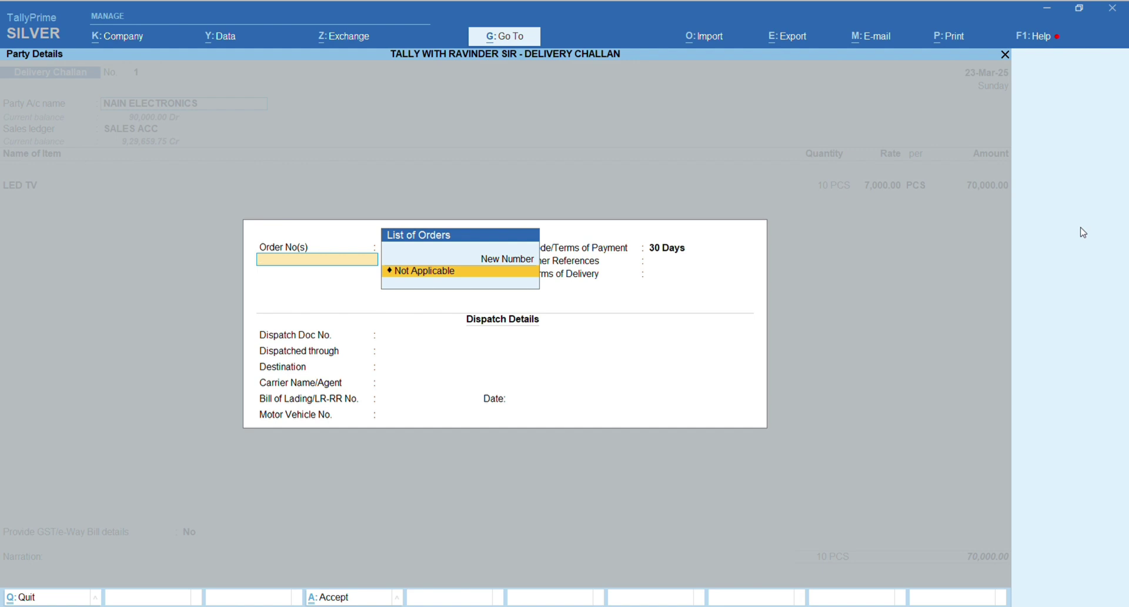
key("Return")
key("Return")
key("Return")
key("Return")
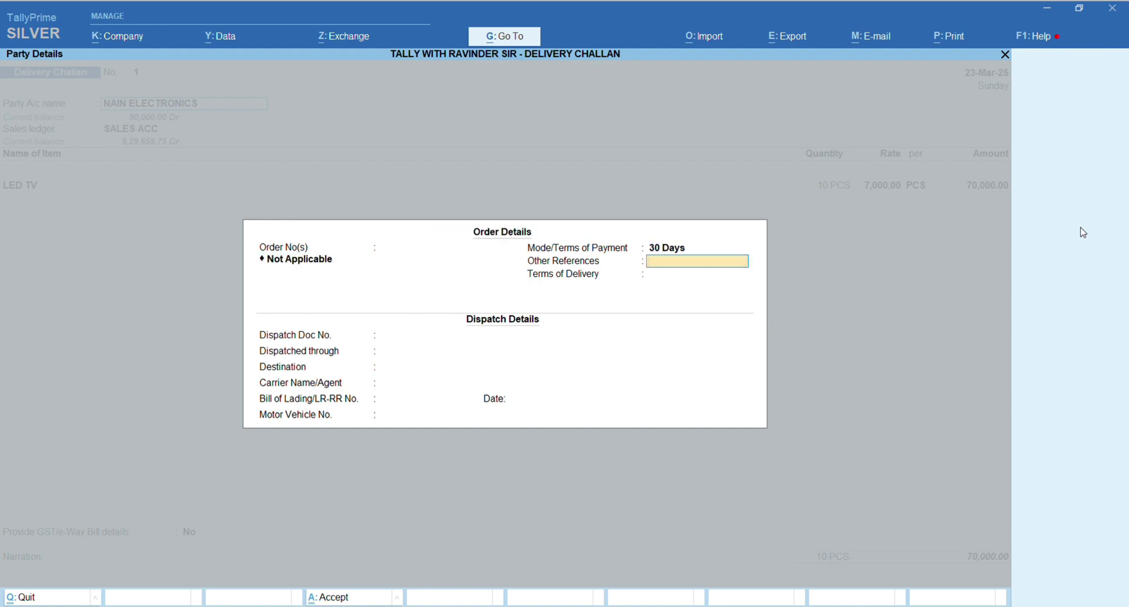
type("0004")
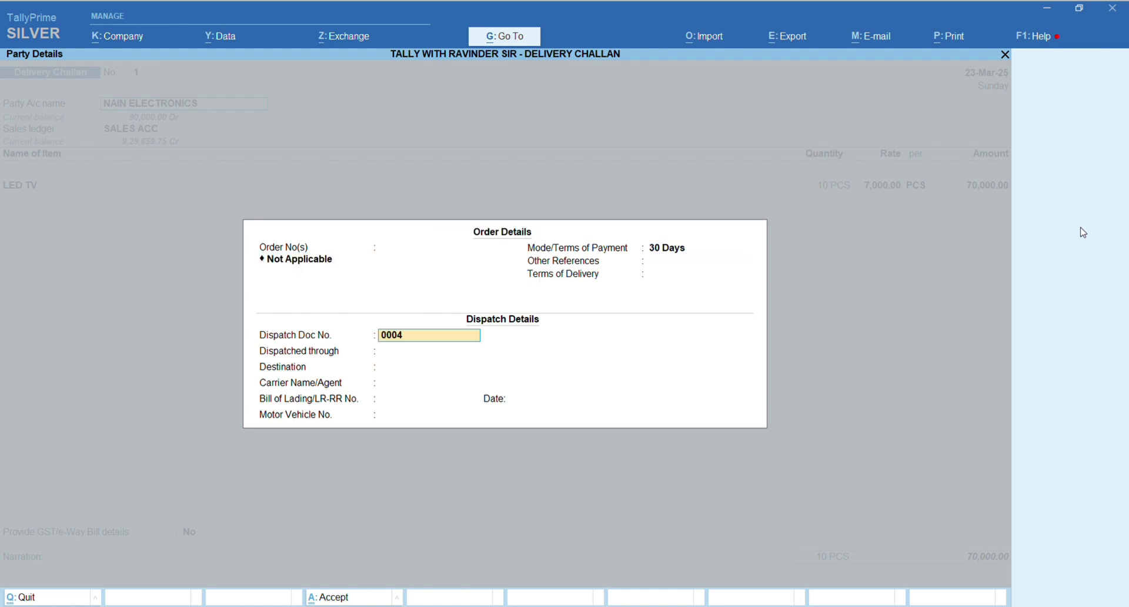
key("Return")
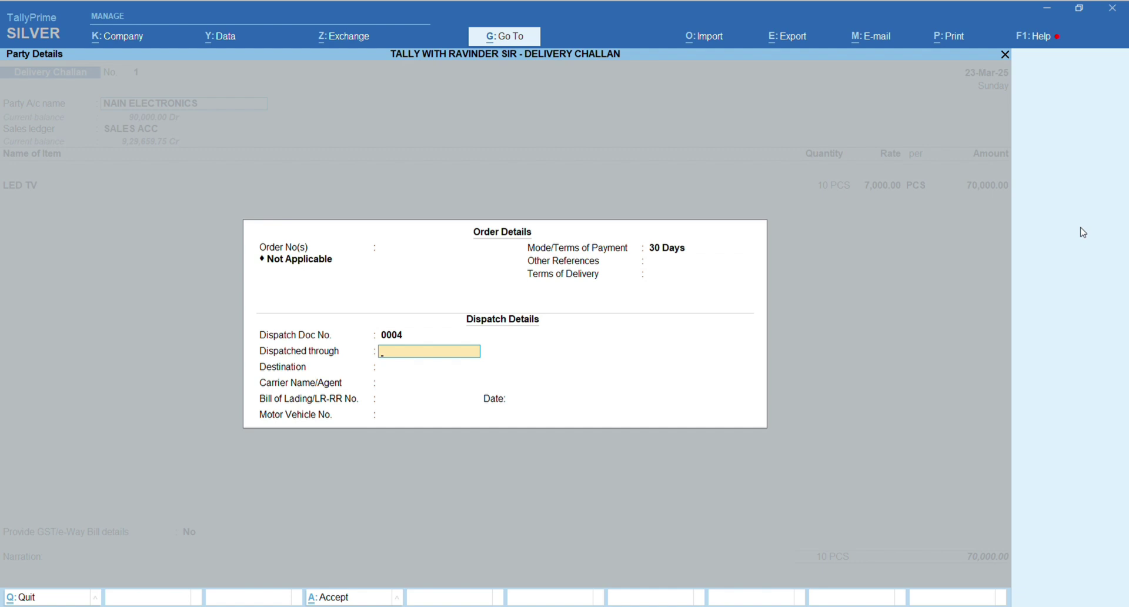
key("BackSpace")
type("1")
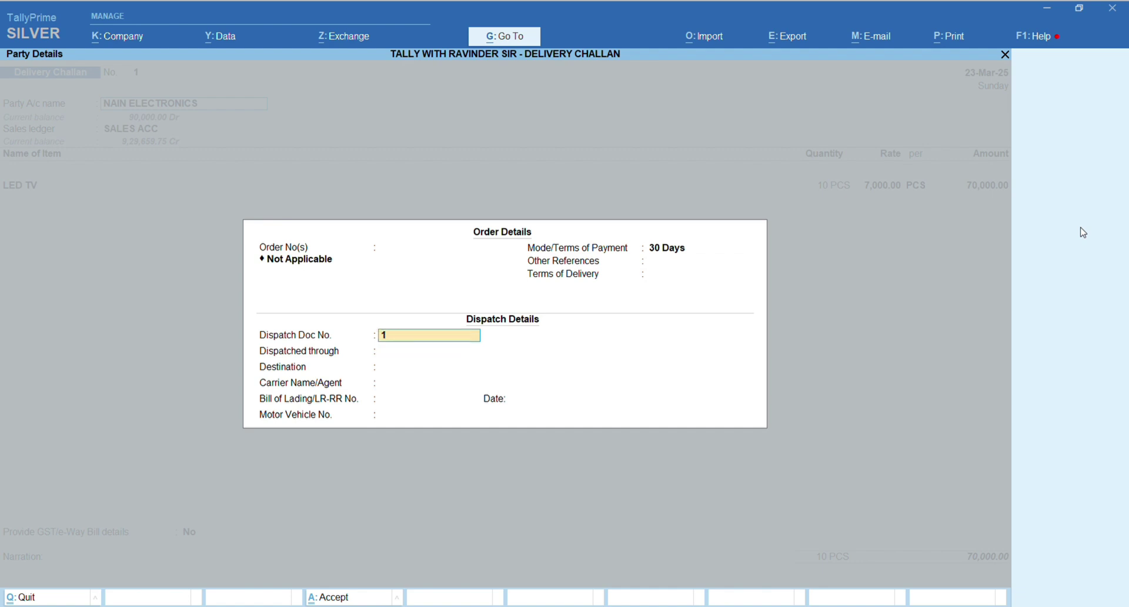
key("Return")
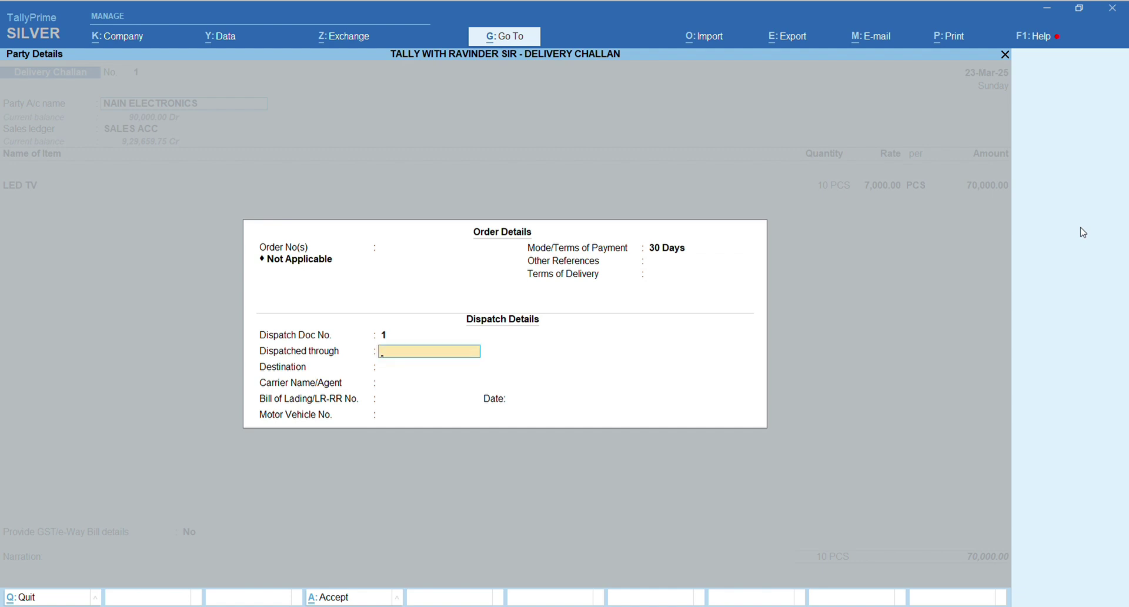
- Enter Road as the dispatch mode, NARWANA as the destination and TPT as the carrier name
type("Road")
key("Return")
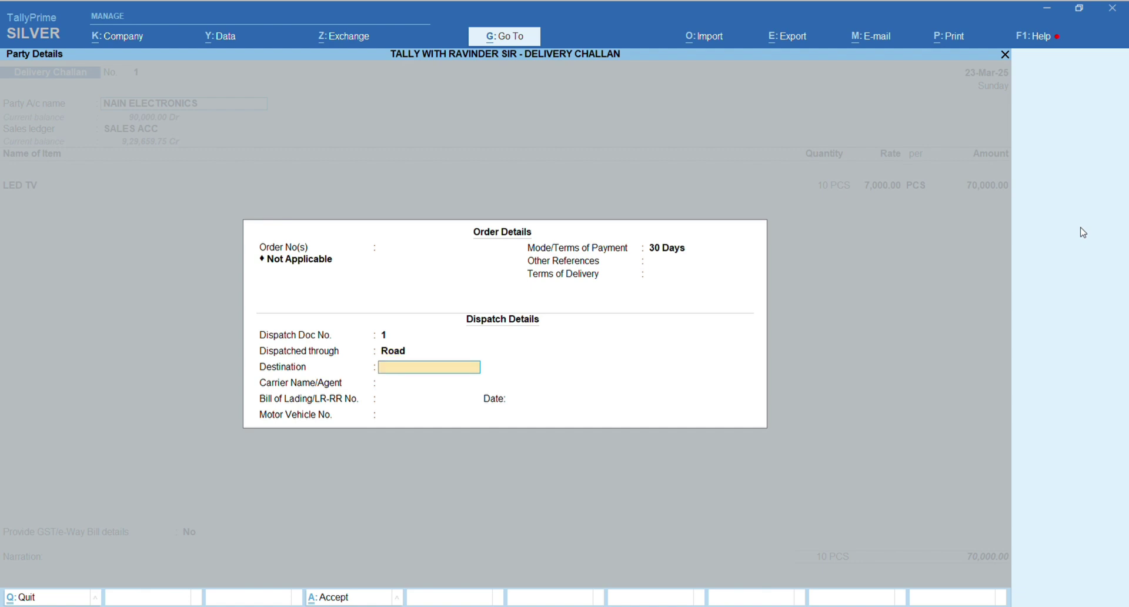
type("NARWALNA")
key("Return")
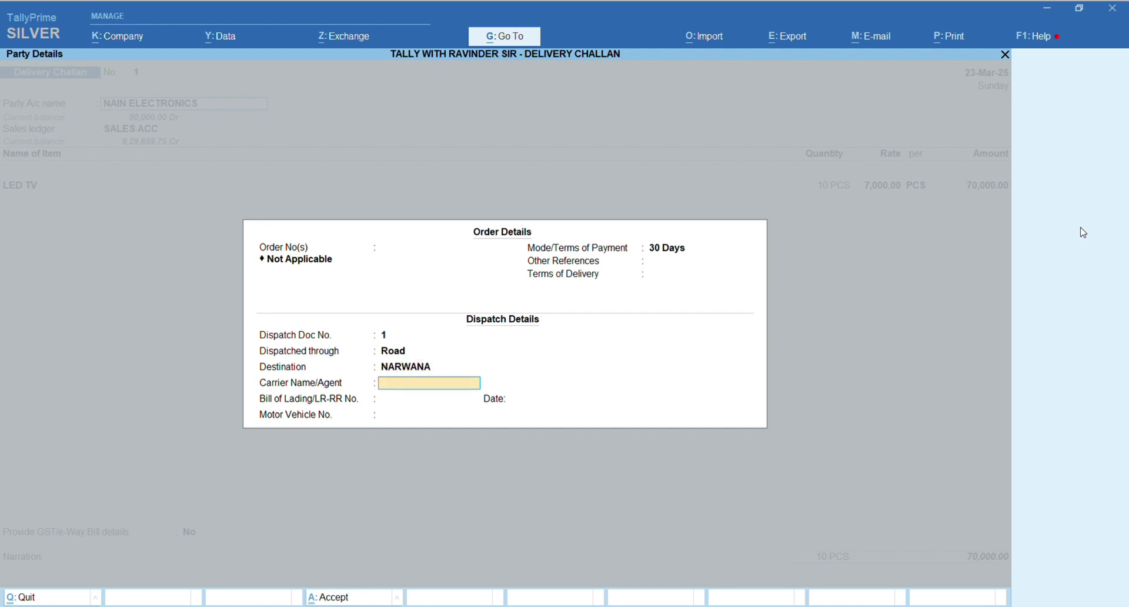
key("Return")
key("BackSpace")
type("TPT")
key("Return")
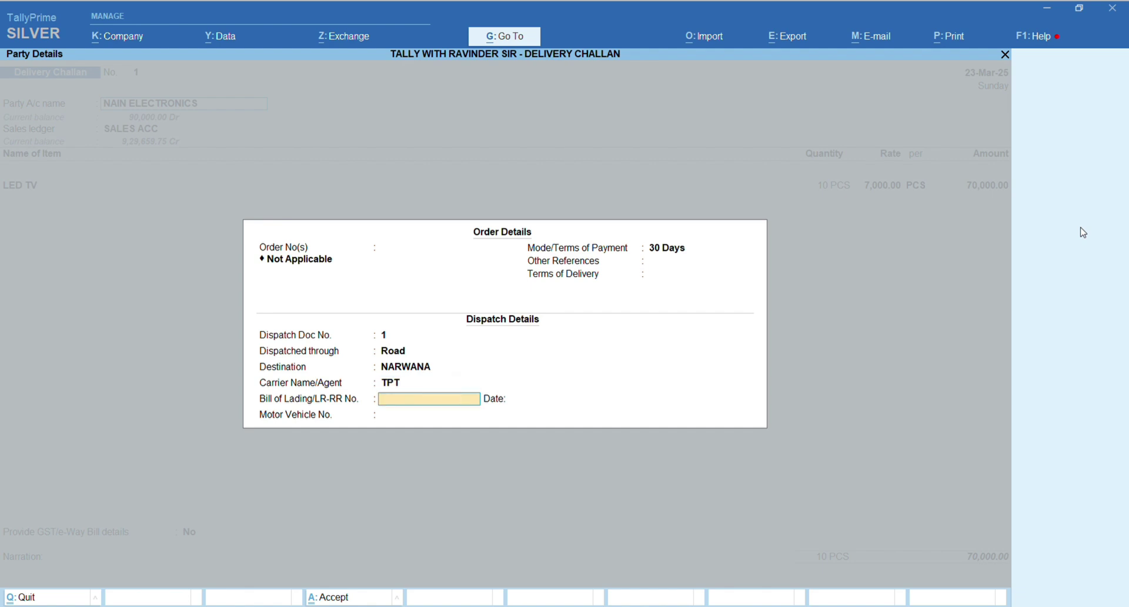
type("22")
key("Return")
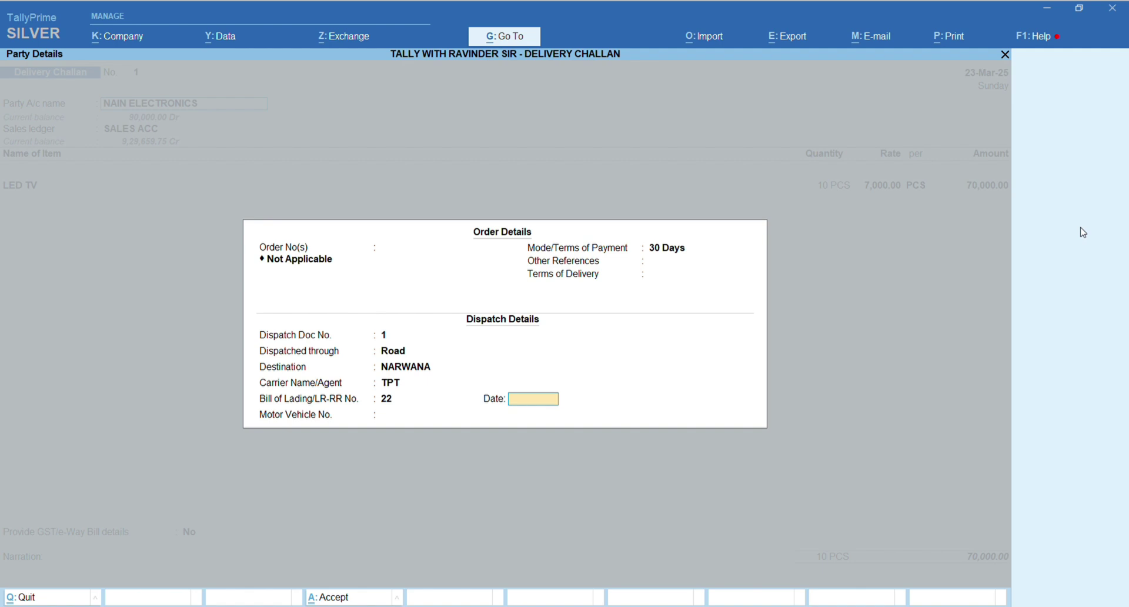
type("22")
key("Return")
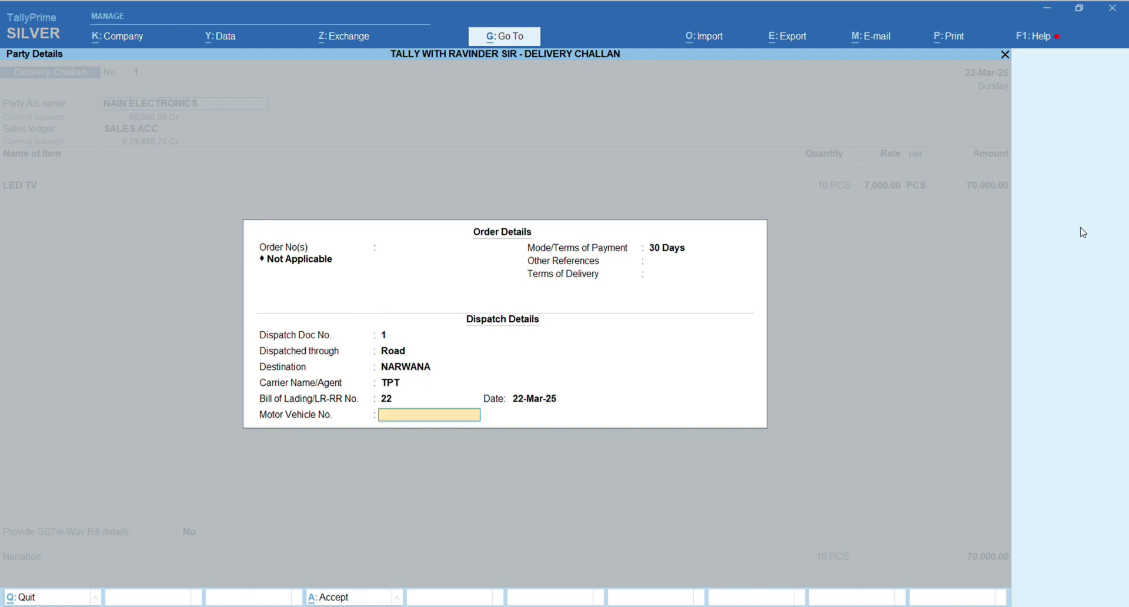
key("BackSpace")
type("23")
key("Return")
type("HR")
type("56B80")
type("22")
key("Return")
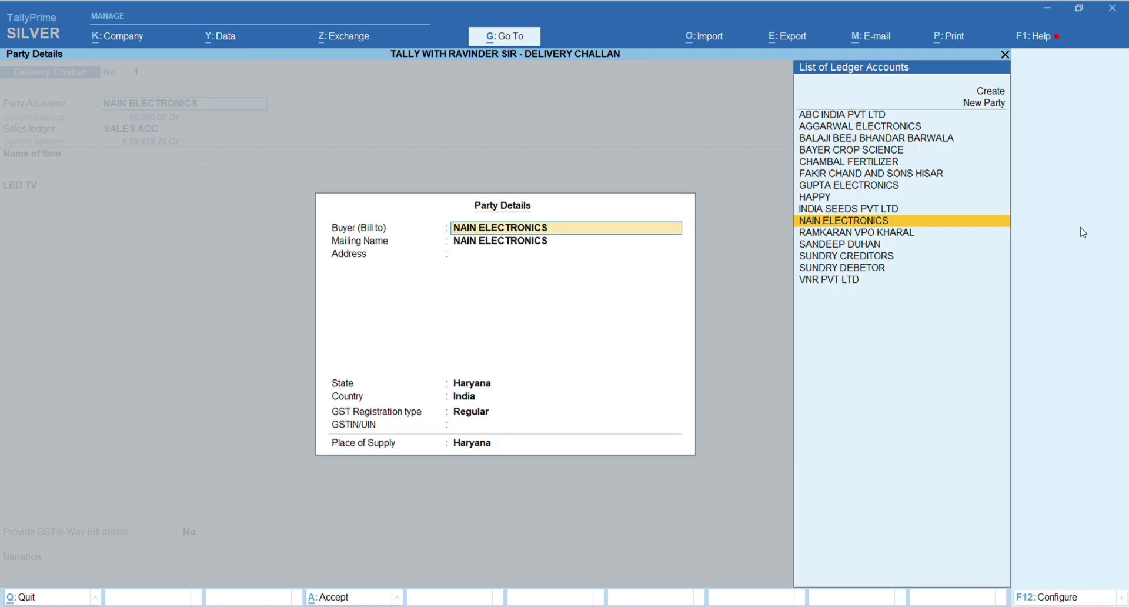
- Accept the NAIN ELECTRONICS party details and save the altered delivery challan
key("Return")
key("ctrl+a")
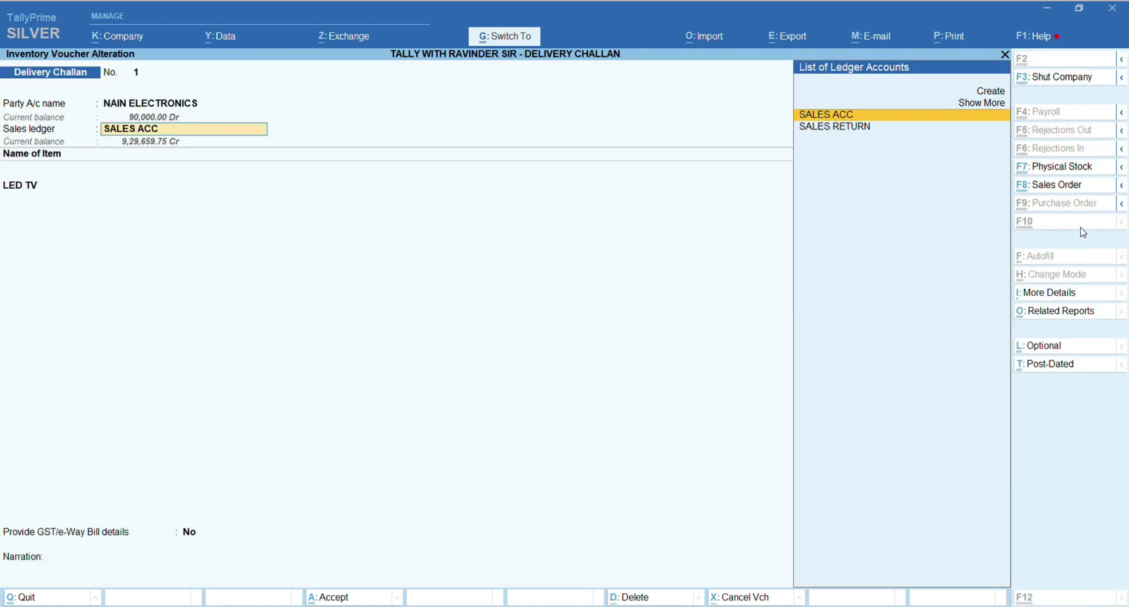
key("Return")
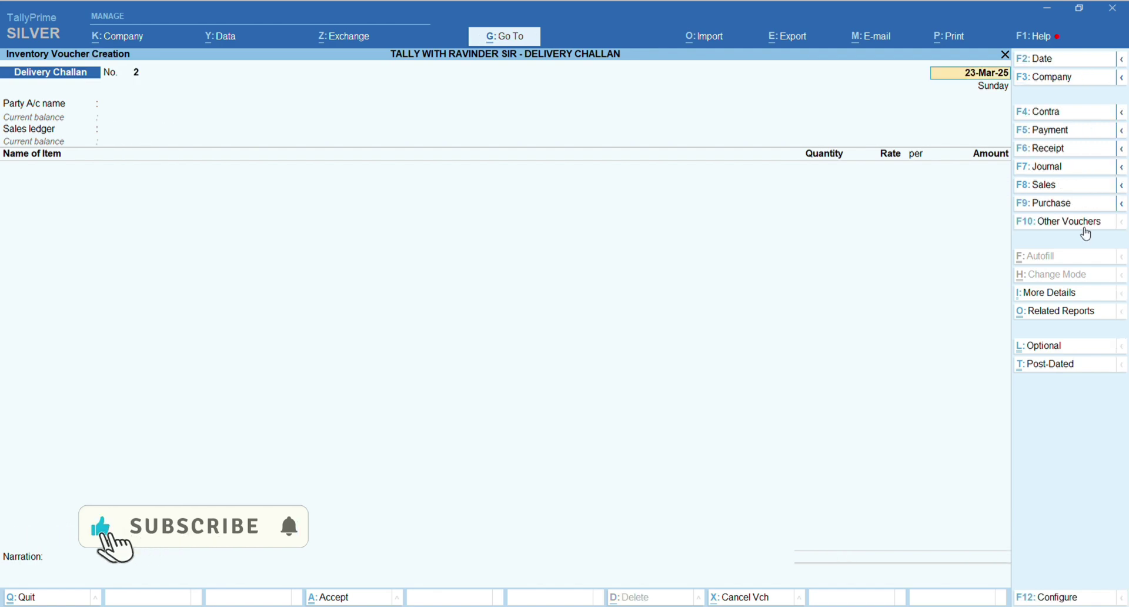
- Check the dispatch details in the enlarged print preview of the saved NAIN ELECTRONICS challan, and close the voucher
key("alt+p")
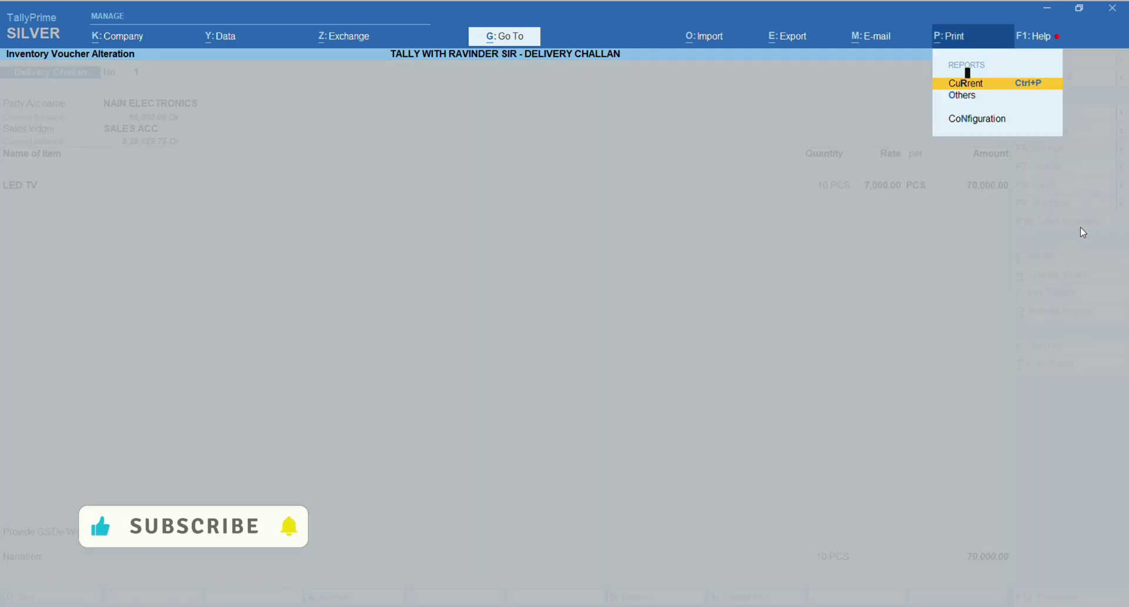
key("Return")
key("Left")
key("Return")
key("z")
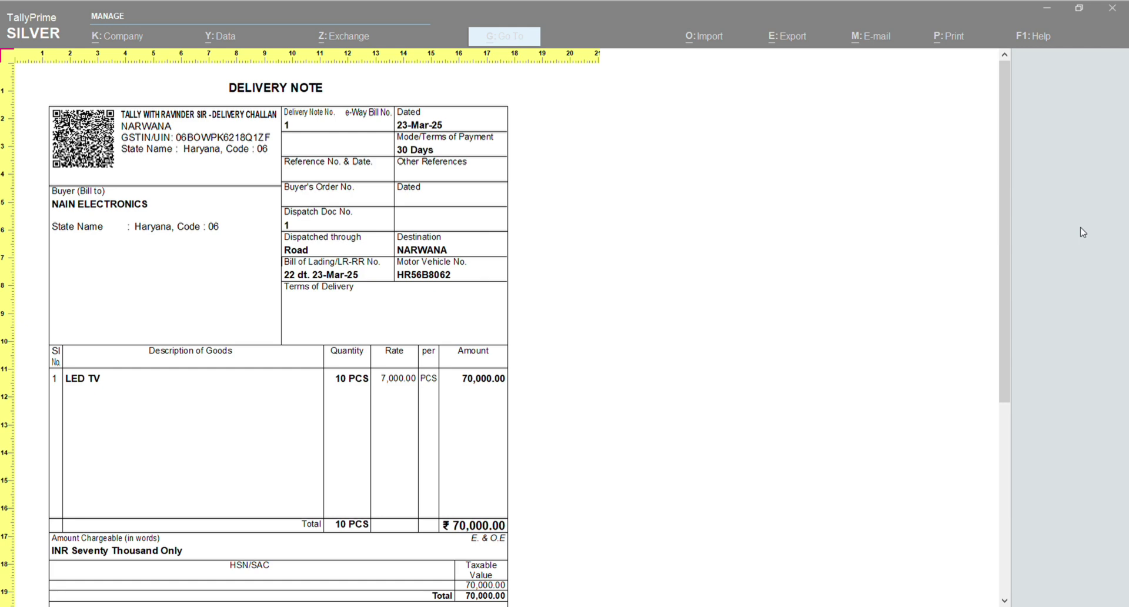
scroll(1083, 232, "down", 5)
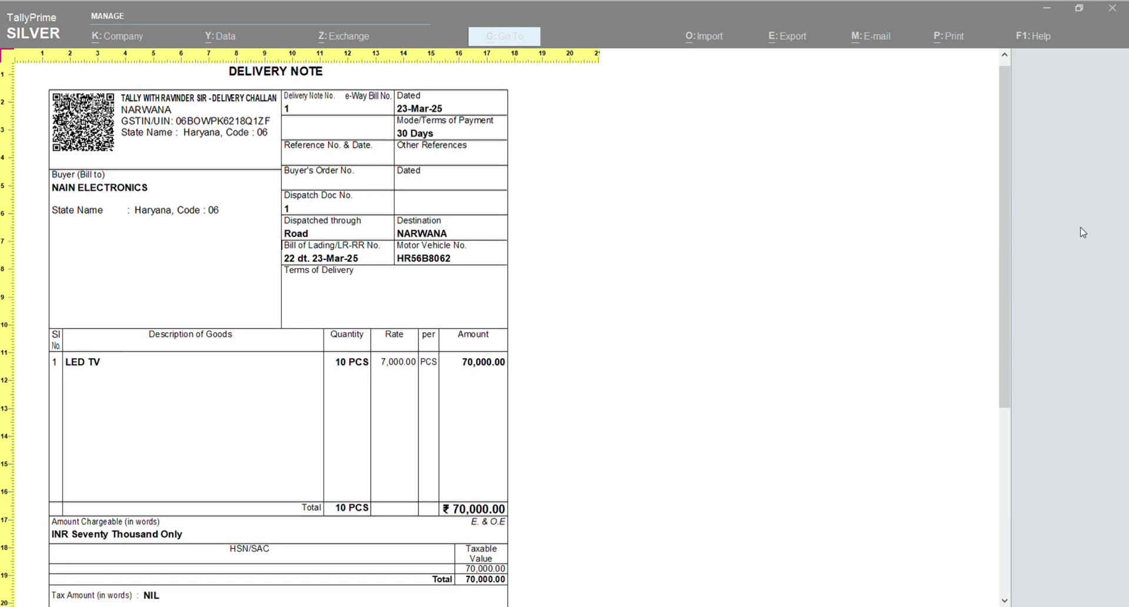
key("z")
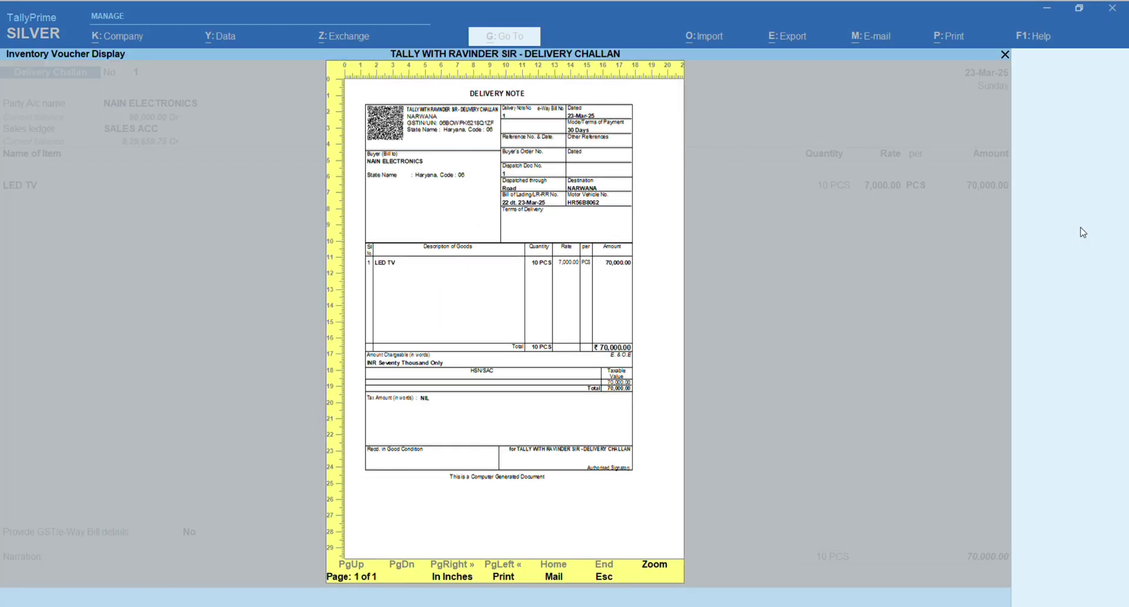
key("Escape")
key("Escape")
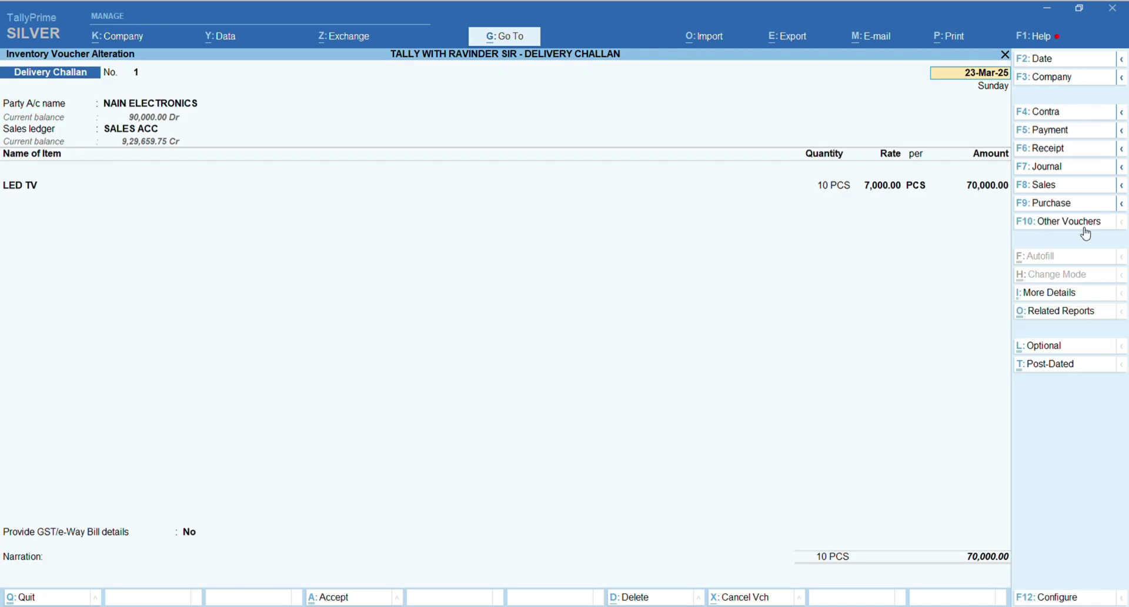
key("Escape")
- Open the Stock Summary and drill down into the March vouchers of LED TV
key("Up")
key("Up")
key("Up")
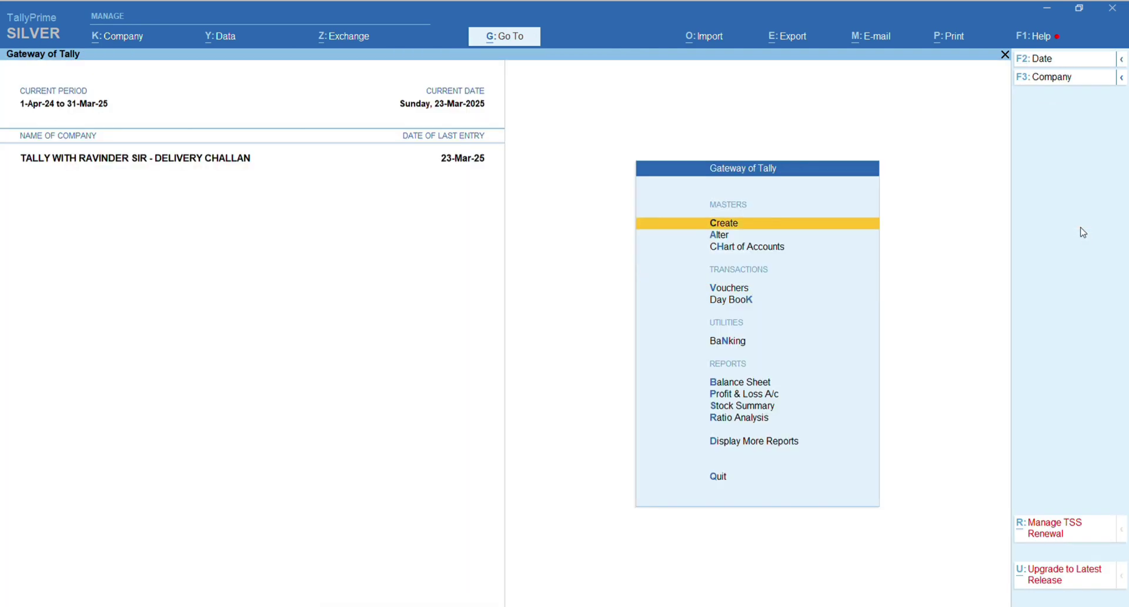
key("s")
key("Down")
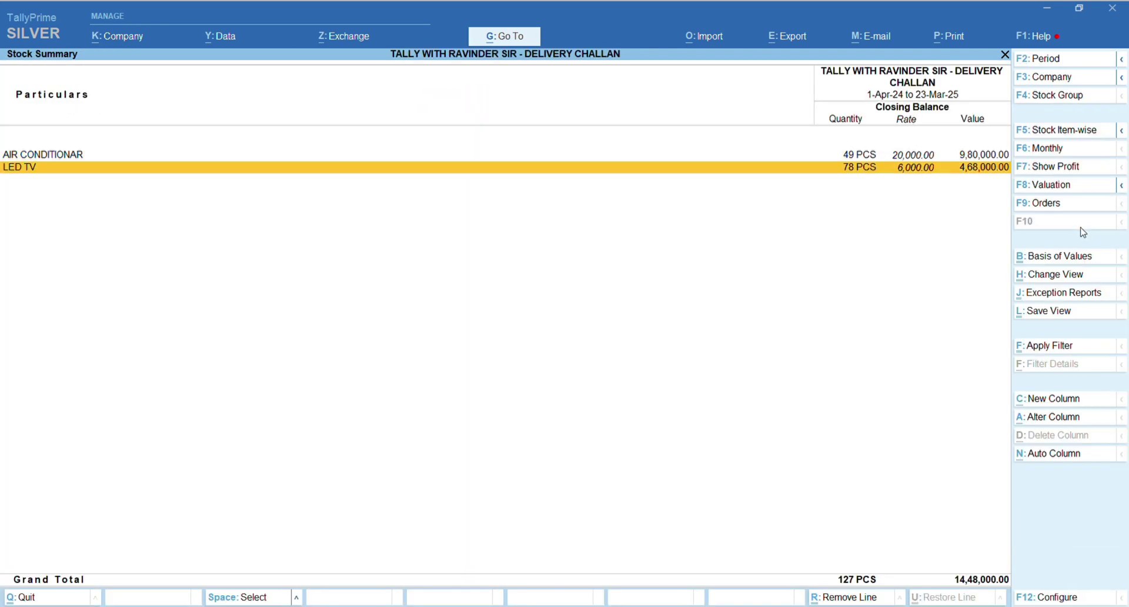
key("Return")
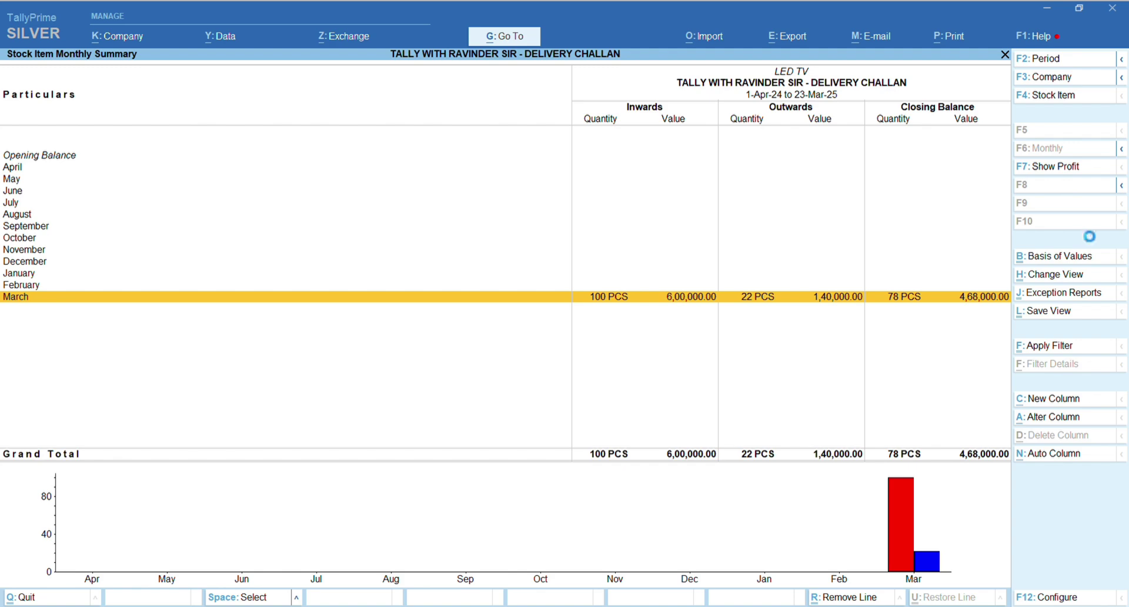
key("Return")
- Examine LED TV's sales, physical stock and Sale Bills Pending entries for March, and leave the stock reports
key("Down")
key("Down")
key("Down")
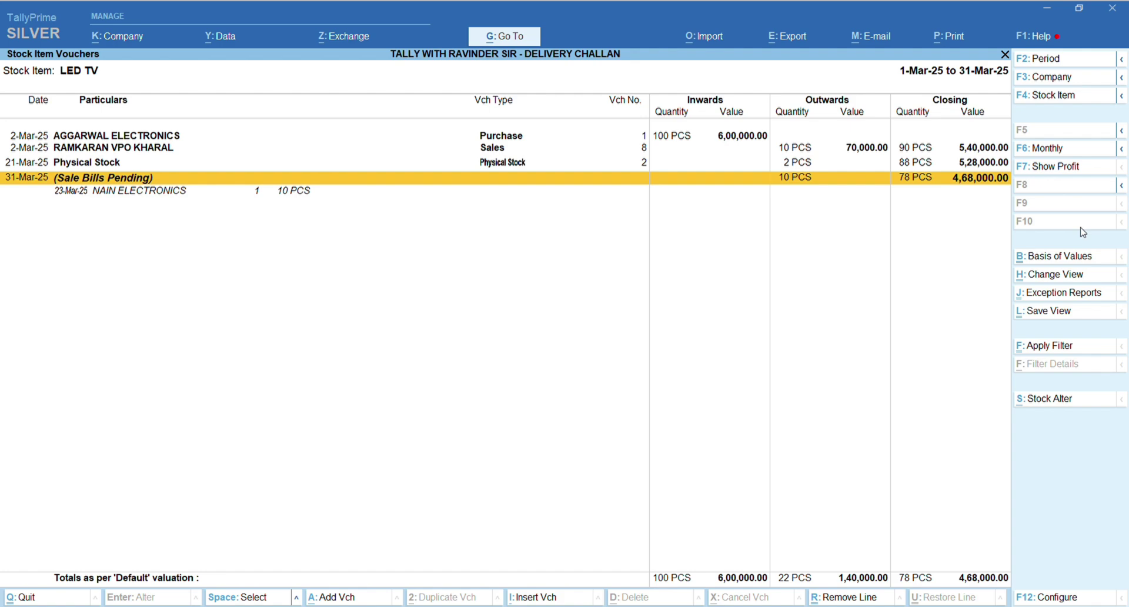
key("Up")
key("Up")
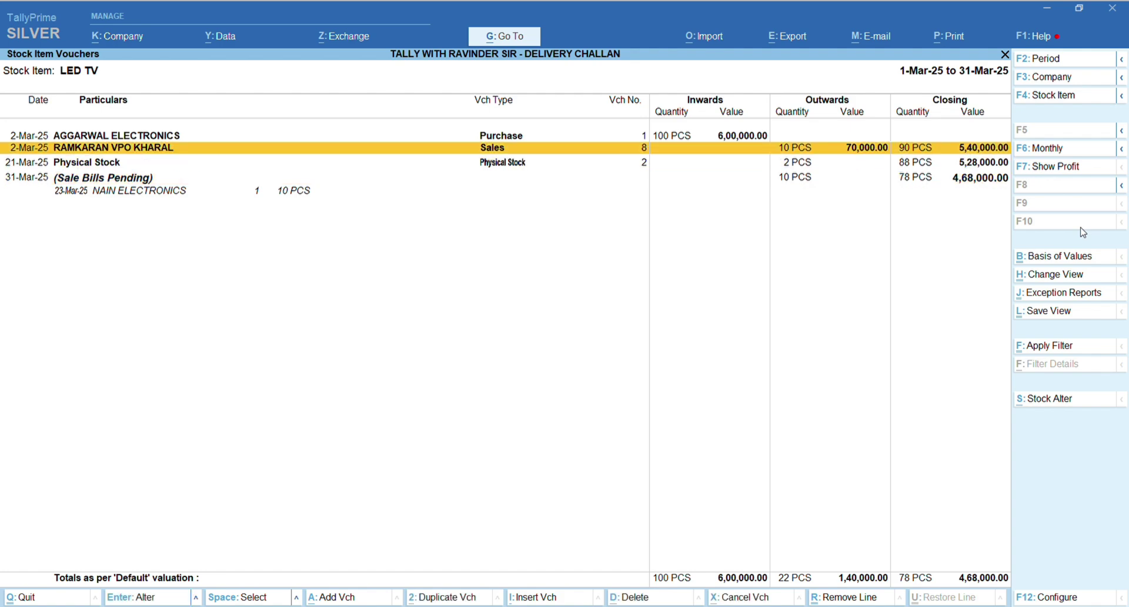
key("Down")
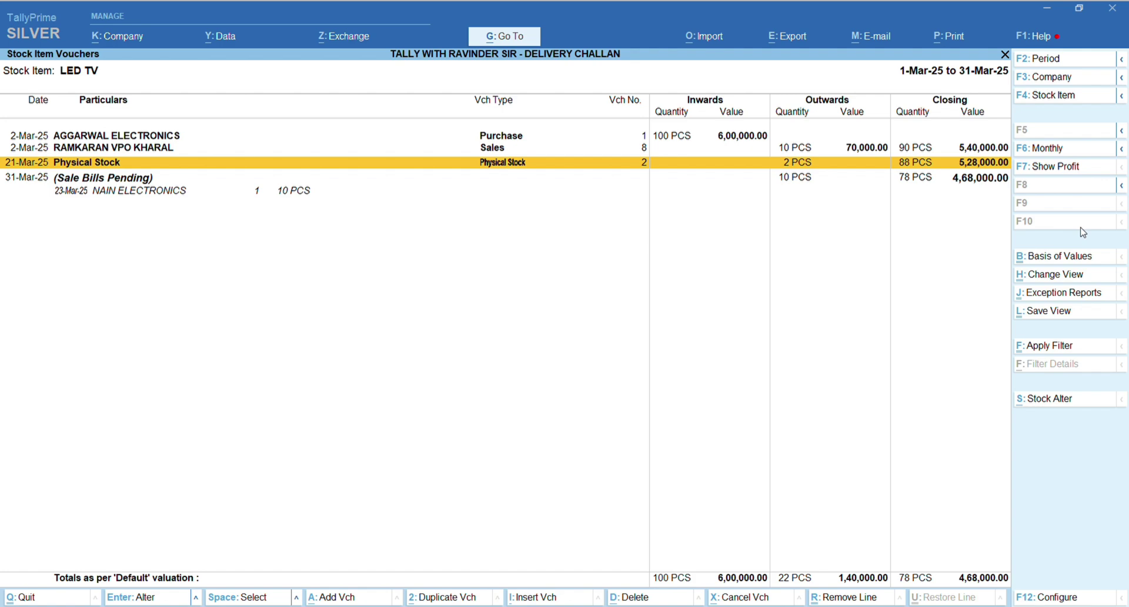
key("Down")
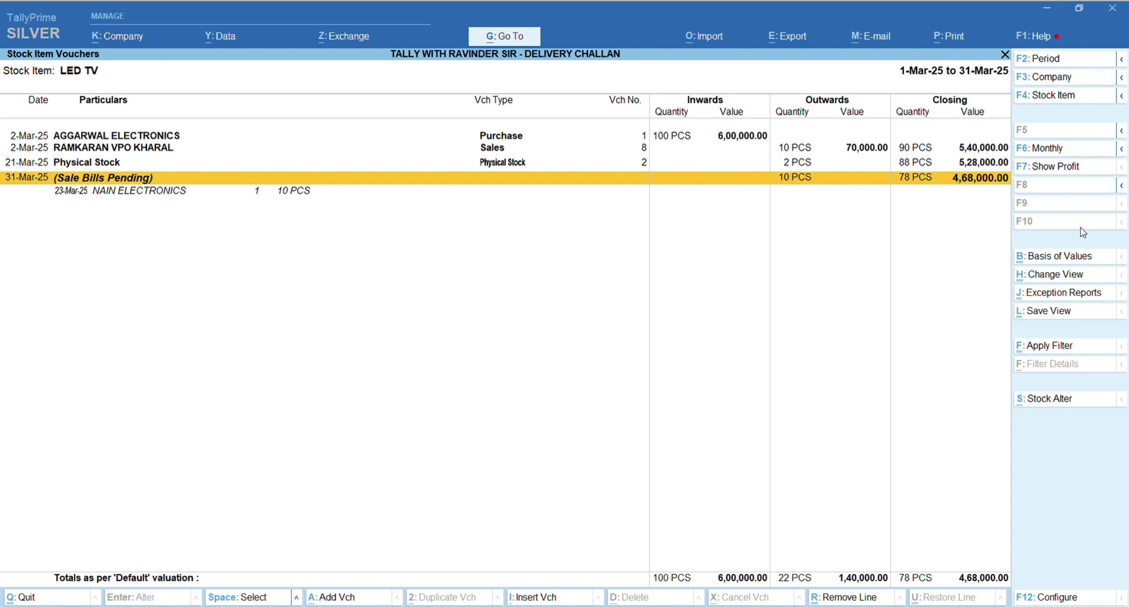
key("Escape")
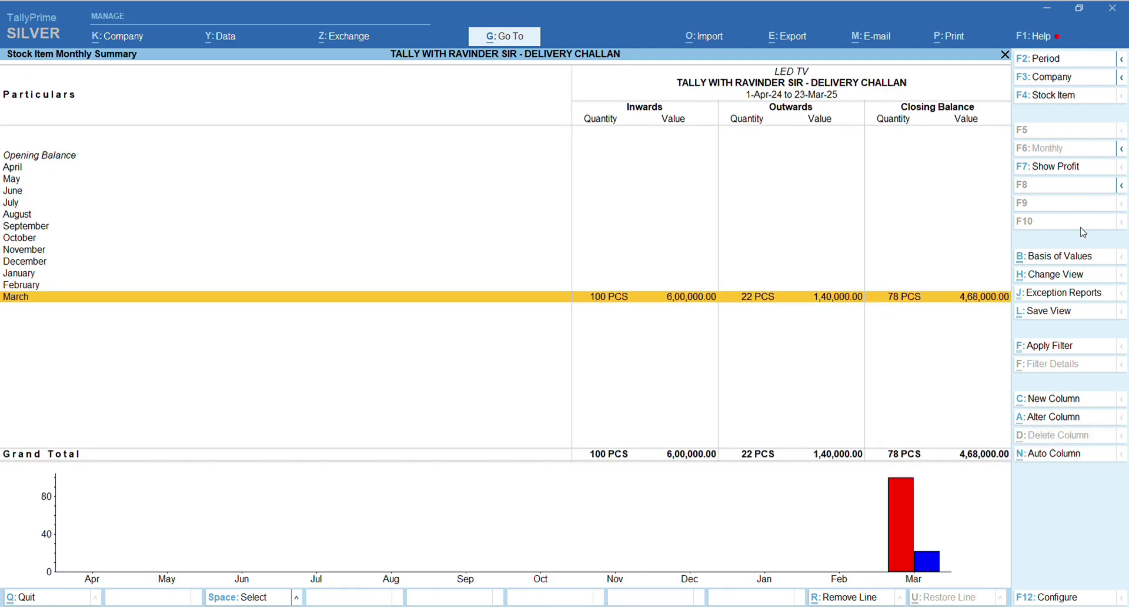
key("Escape")
key("Escape")
- Start a new Sales voucher using the AUTO TAX CALCULATION voucher class
key("Home")
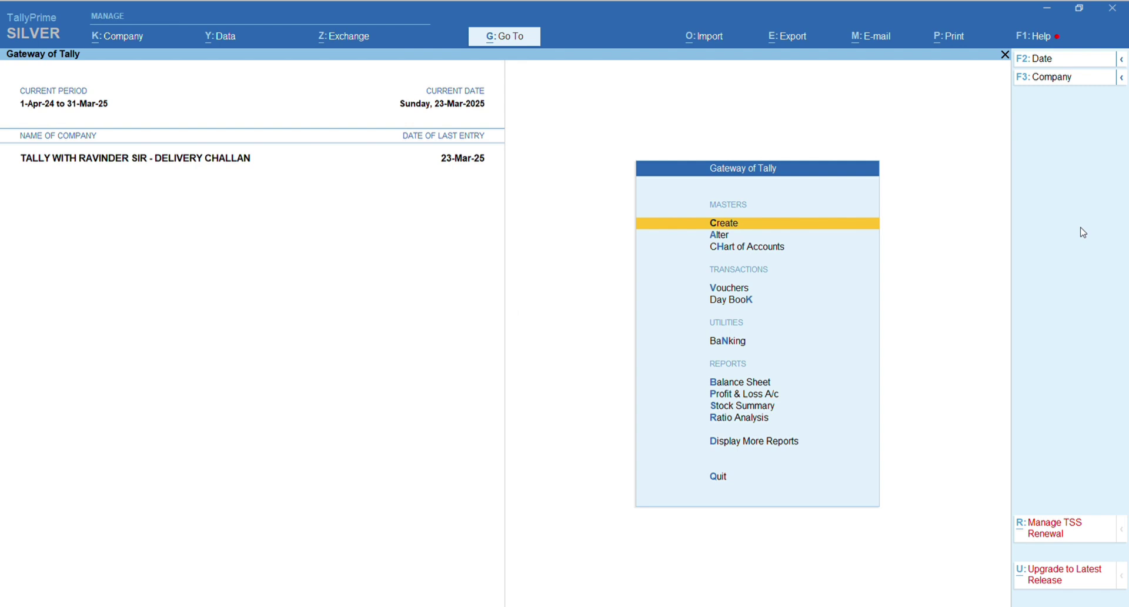
key("v")
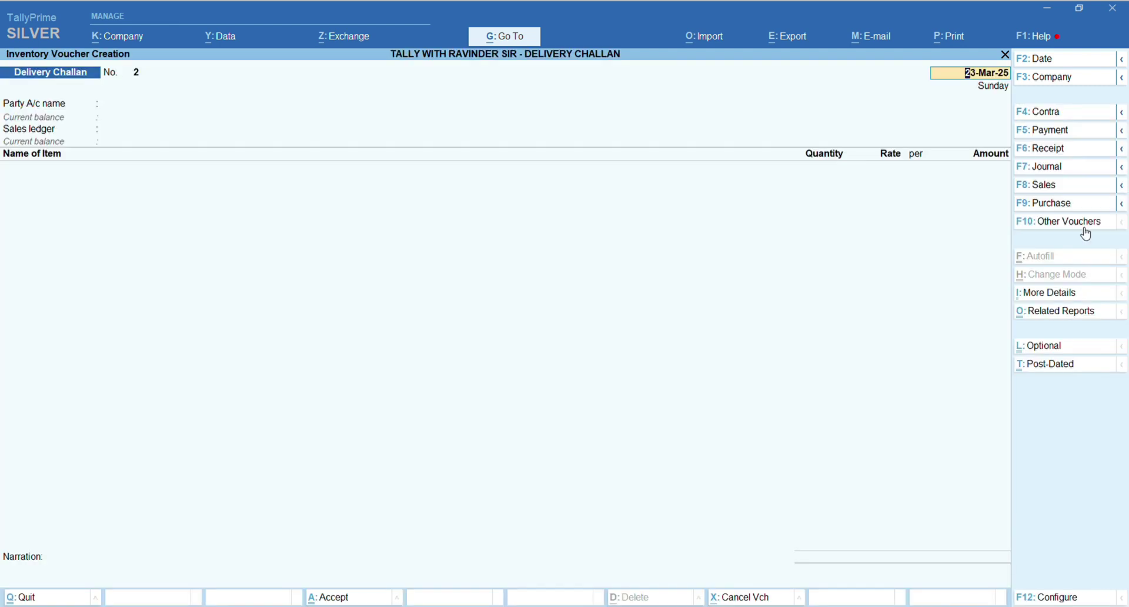
key("F8")
key("Down")
key("Return")
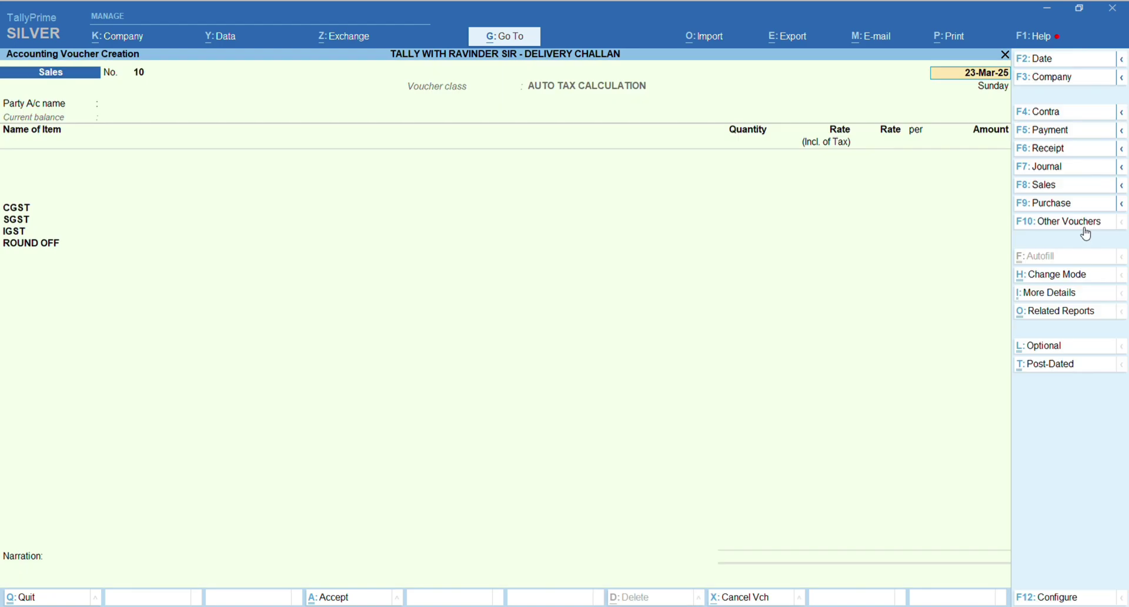
- Set NAIN ELECTRONICS as the sales voucher's party and link it to delivery note 1 of 23-Mar-25
type("nain")
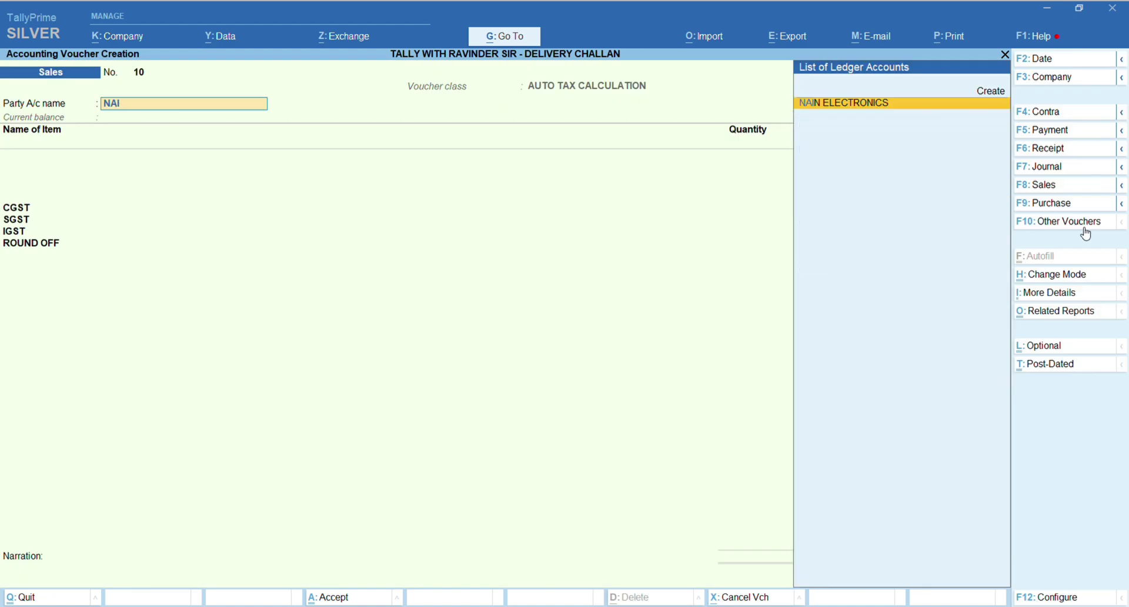
key("Return")
key("Down")
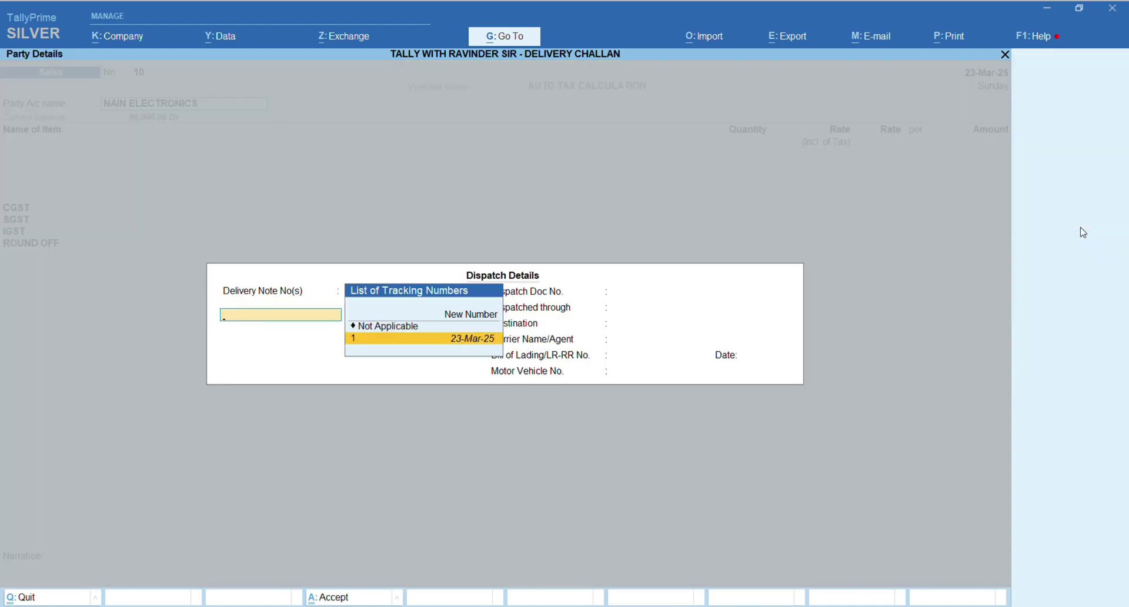
key("Return")
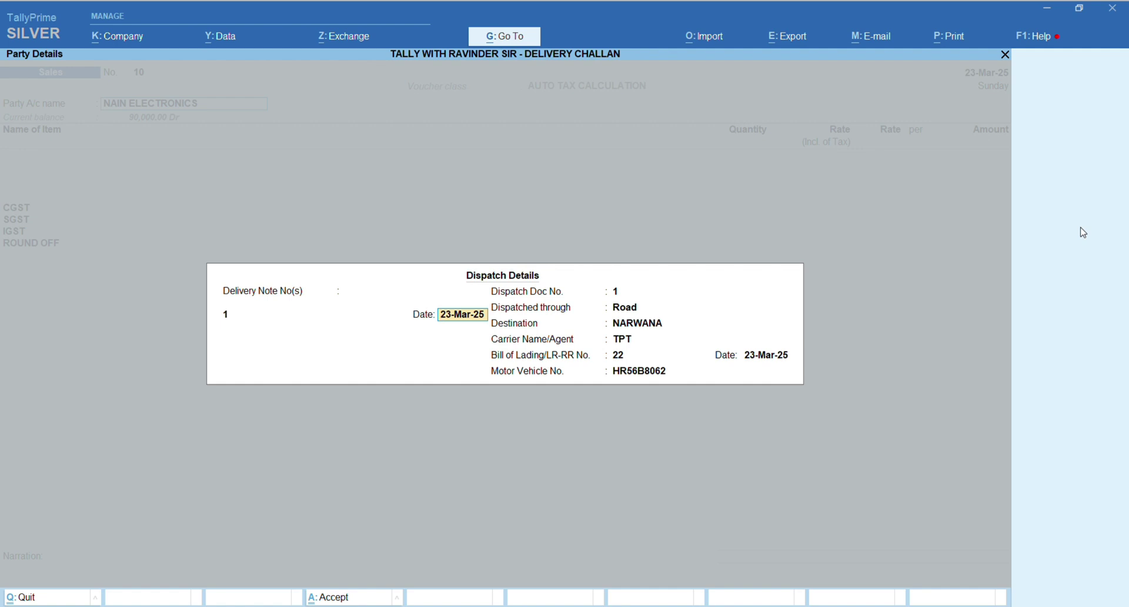
- Accept the dispatch details carried over from the delivery note and the party details for NAIN ELECTRONICS
key("Return")
key("Return")
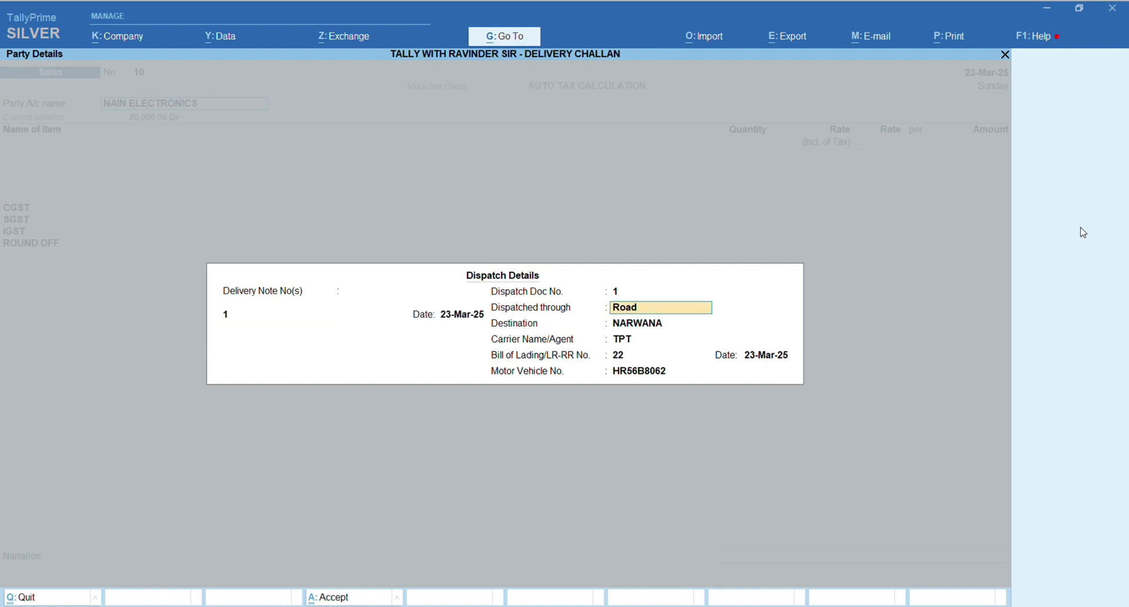
key("Return")
key("ctrl+a")
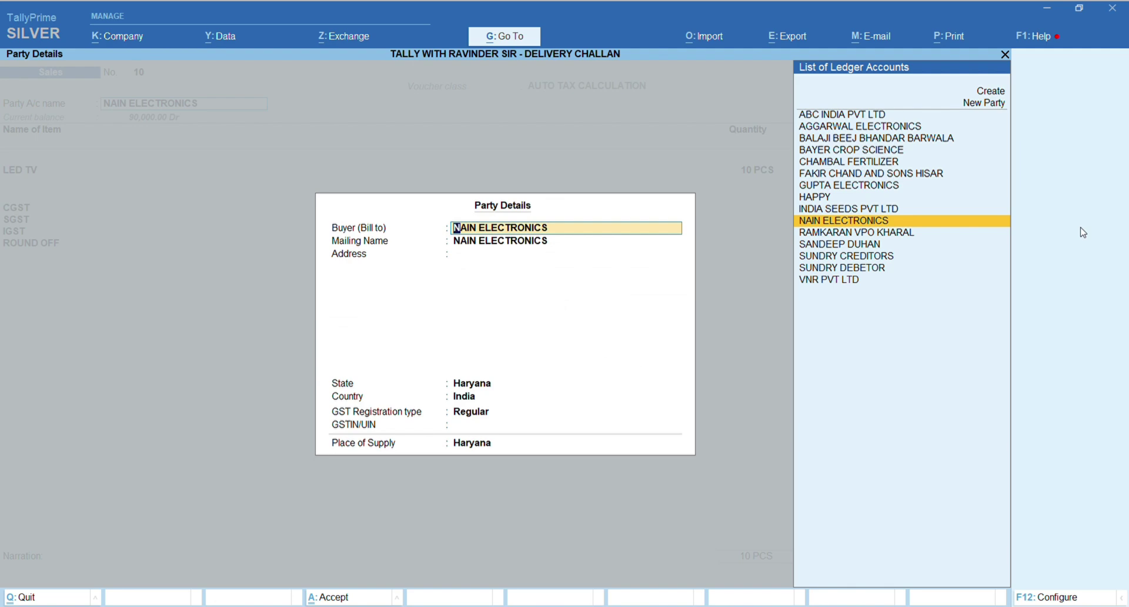
key("Return")
key("ctrl+a")
key("Return")
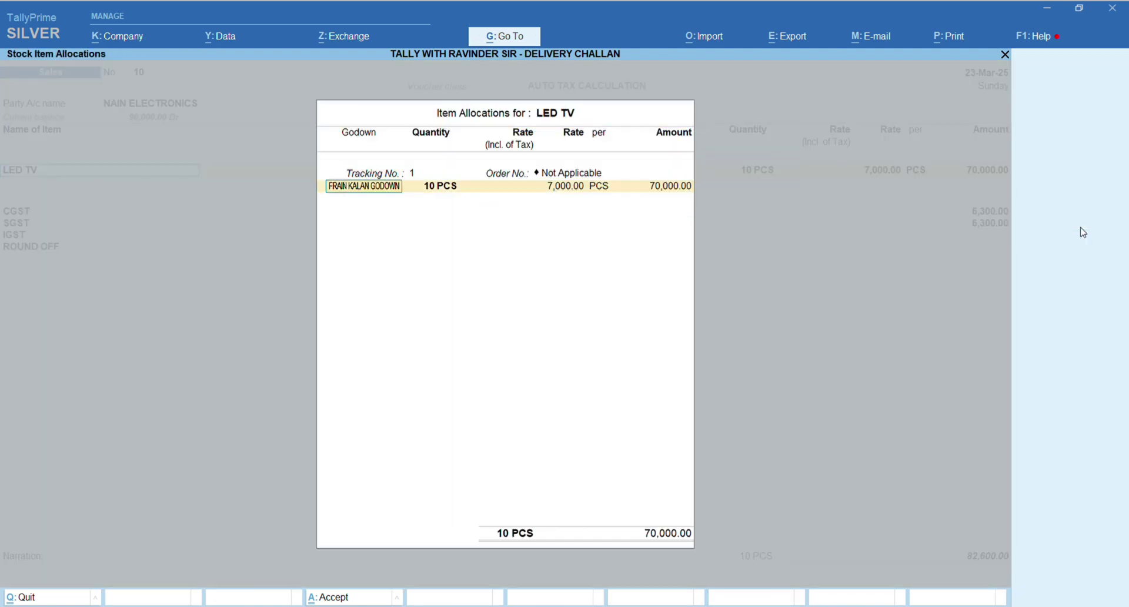
- Accept the LED TV allocation of 10 PCS at 7,000 from FRAIN KALAN GODOWN and save the sales voucher
key("ctrl+a")
key("Return")
key("Return")
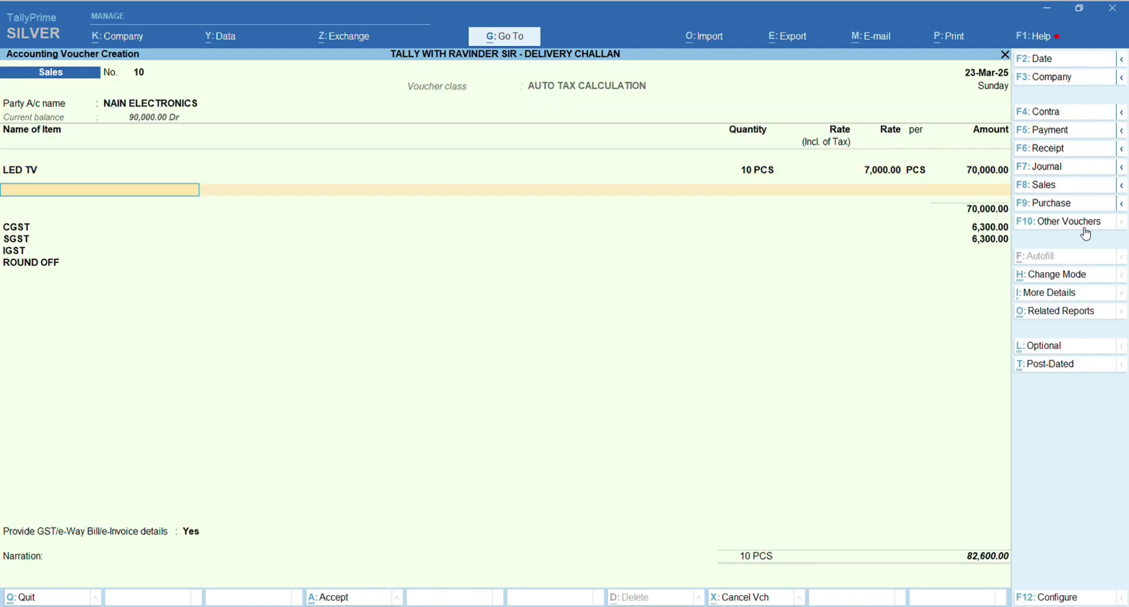
key("ctrl")
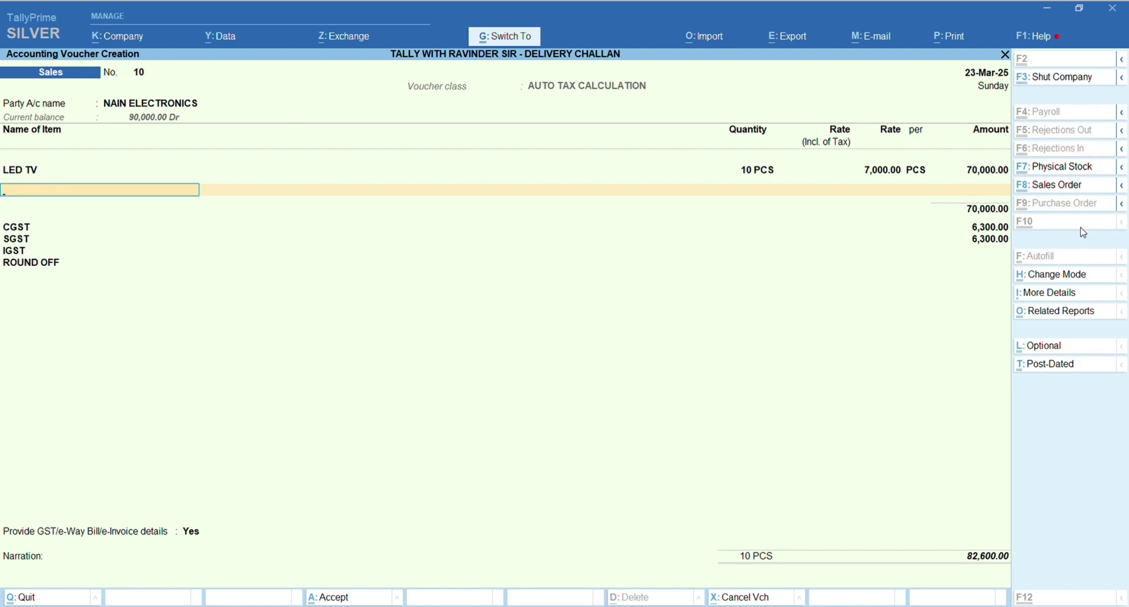
key("ctrl+a")
key("Escape")
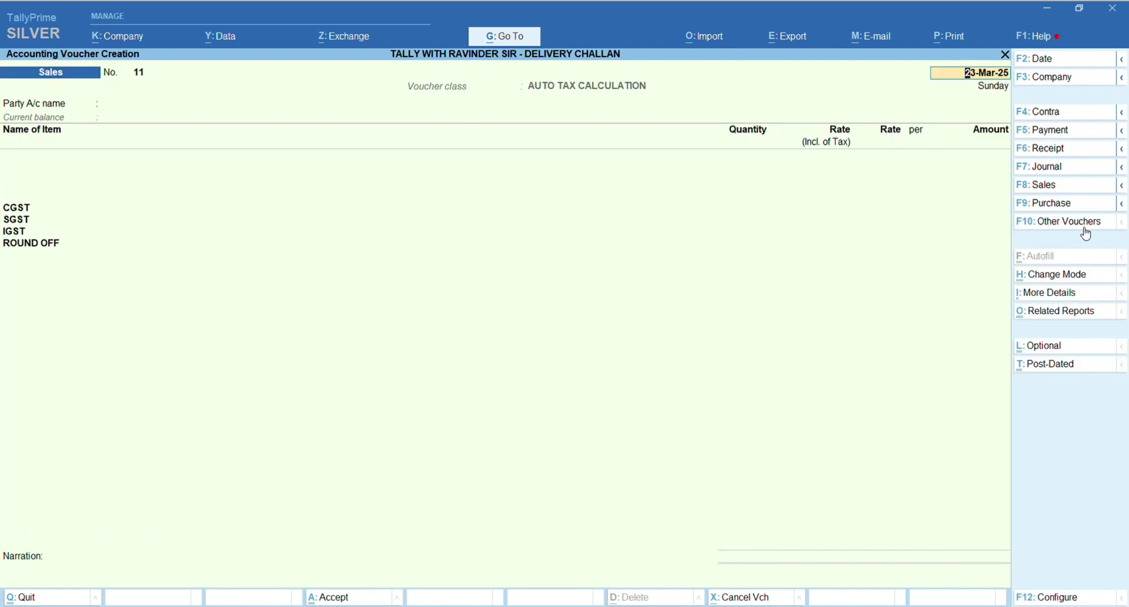
- Reopen the saved NAIN ELECTRONICS sales voucher and show its enlarged print preview
key("Page_Up")
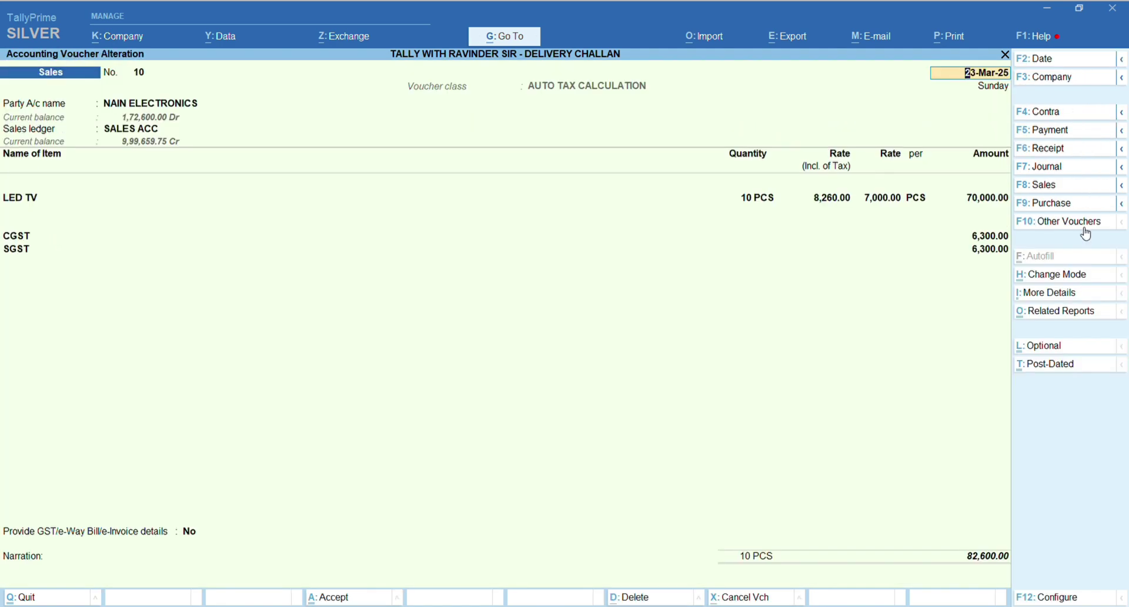
key("alt+p")
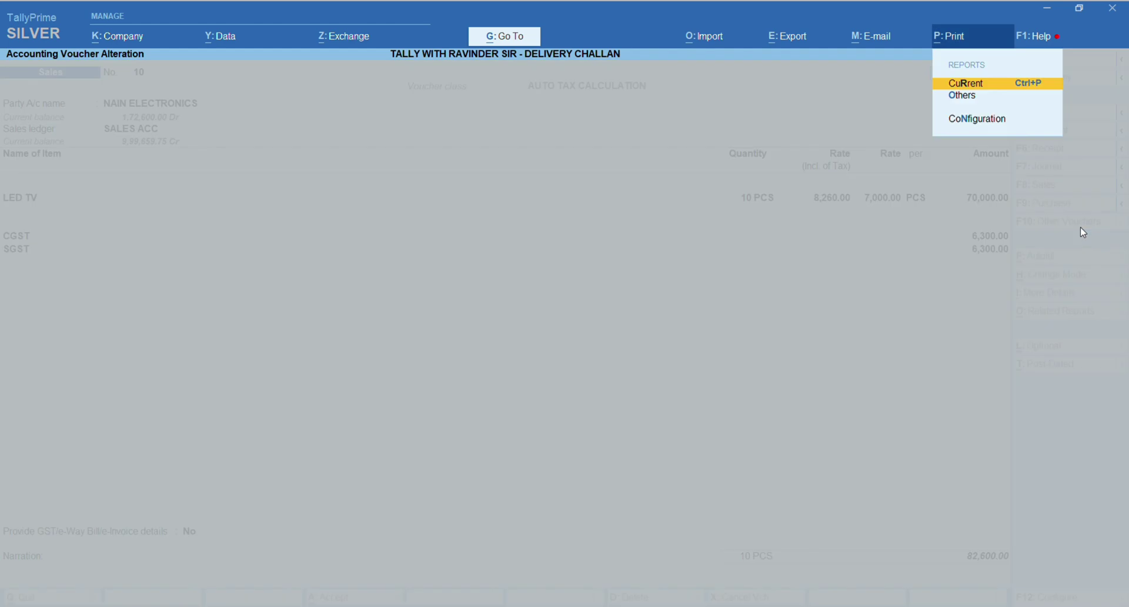
key("Return")
key("Left")
key("Return")
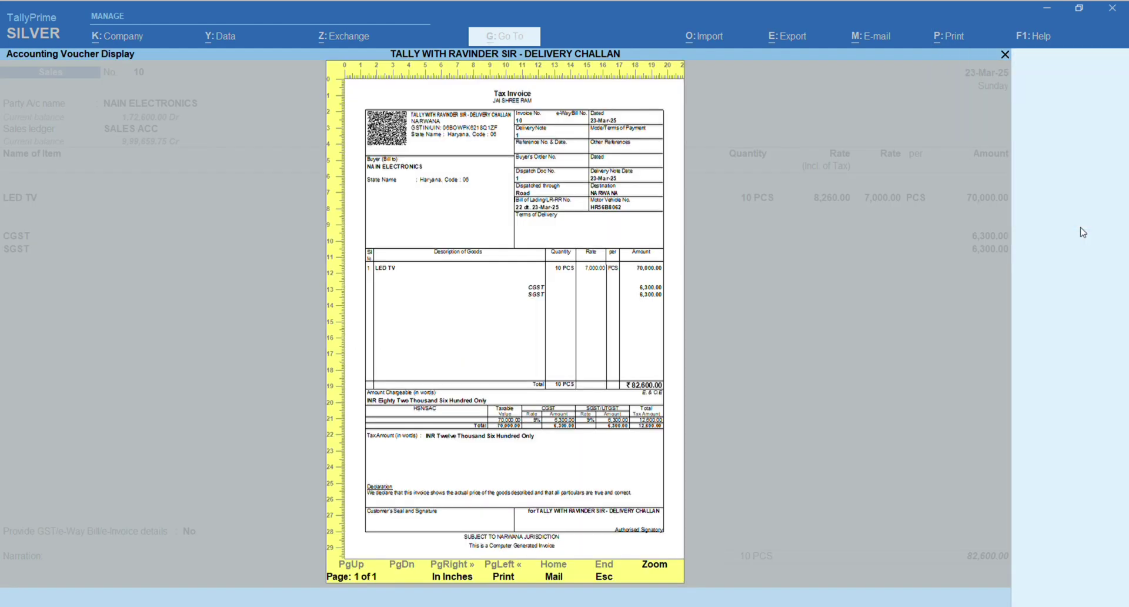
key("Return")
- Examine the delivery note, dispatch, item and tax details on the tax invoice, and close the preview and voucher
key("Down")
key("Down")
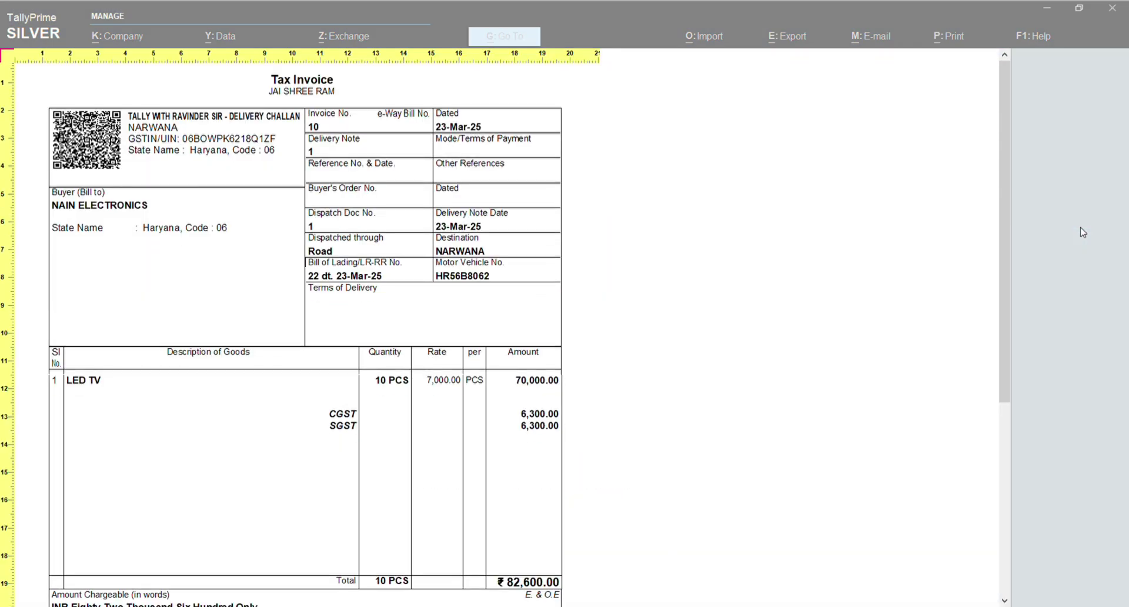
key("Down")
key("Down")
key("Down")
key("Down")
key("Down")
key("Down")
key("Down")
key("Down")
key("Down")
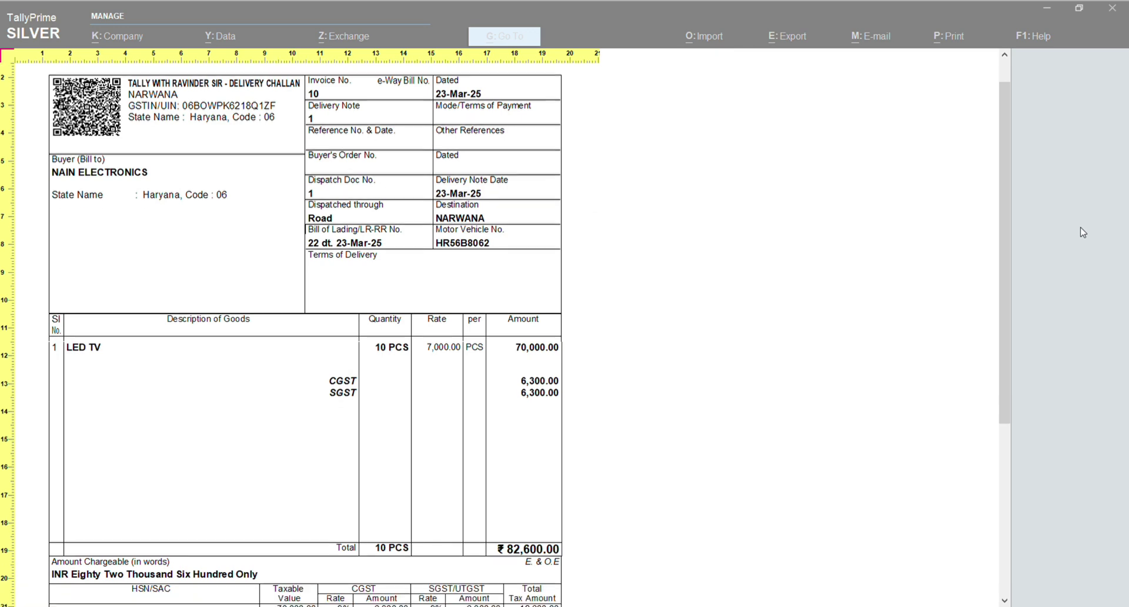
key("Up")
key("Up")
key("Up")
key("Up")
key("Up")
key("Up")
key("Up")
key("Up")
key("Up")
key("Up")
key("Up")
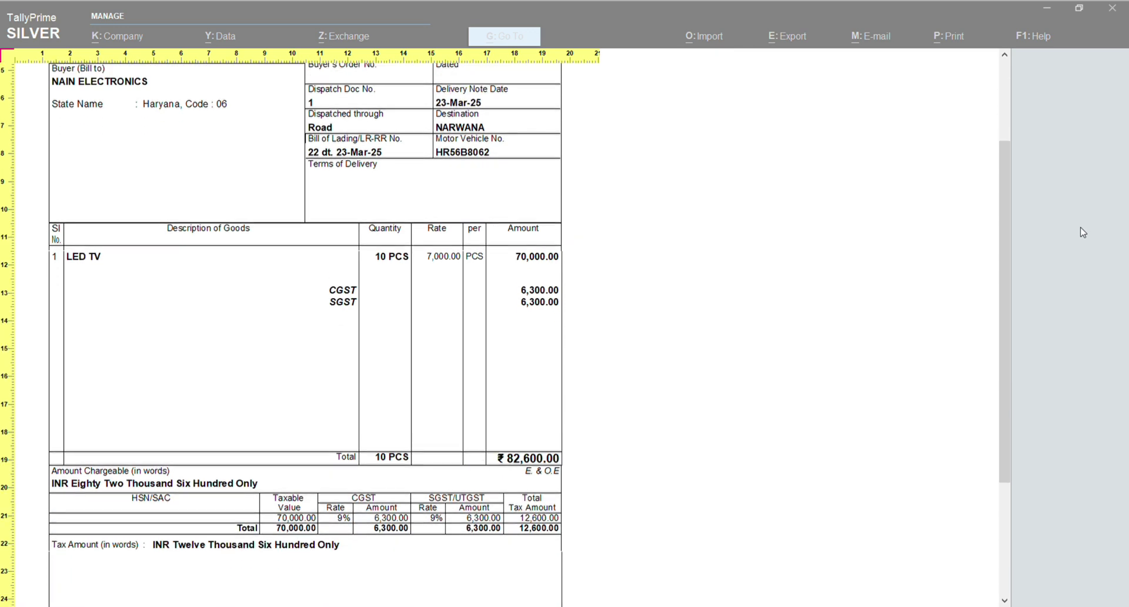
key("Down")
key("Down")
key("Down")
key("Down")
key("Down")
key("Down")
key("Down")
key("Down")
key("Down")
key("Down")
key("Down")
key("Down")
key("Down")
key("Down")
key("Down")
key("Down")
key("Down")
key("Down")
key("Down")
key("Down")
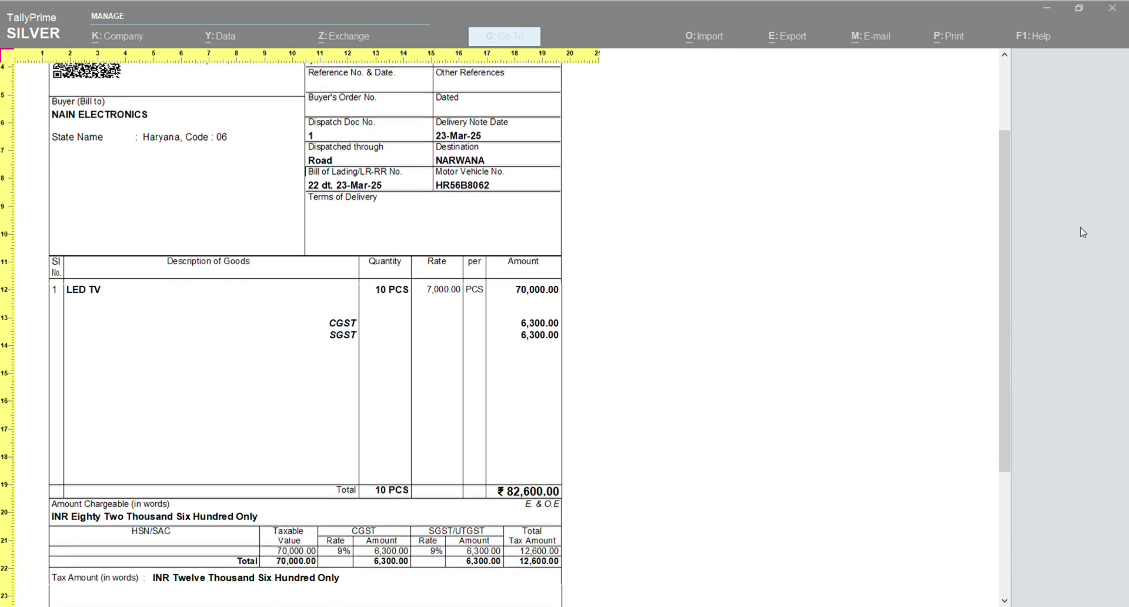
key("Down")
key("Down")
key("Down")
key("Down")
key("Down")
key("Down")
key("Down")
key("Down")
key("Down")
key("Down")
key("Down")
key("Escape")
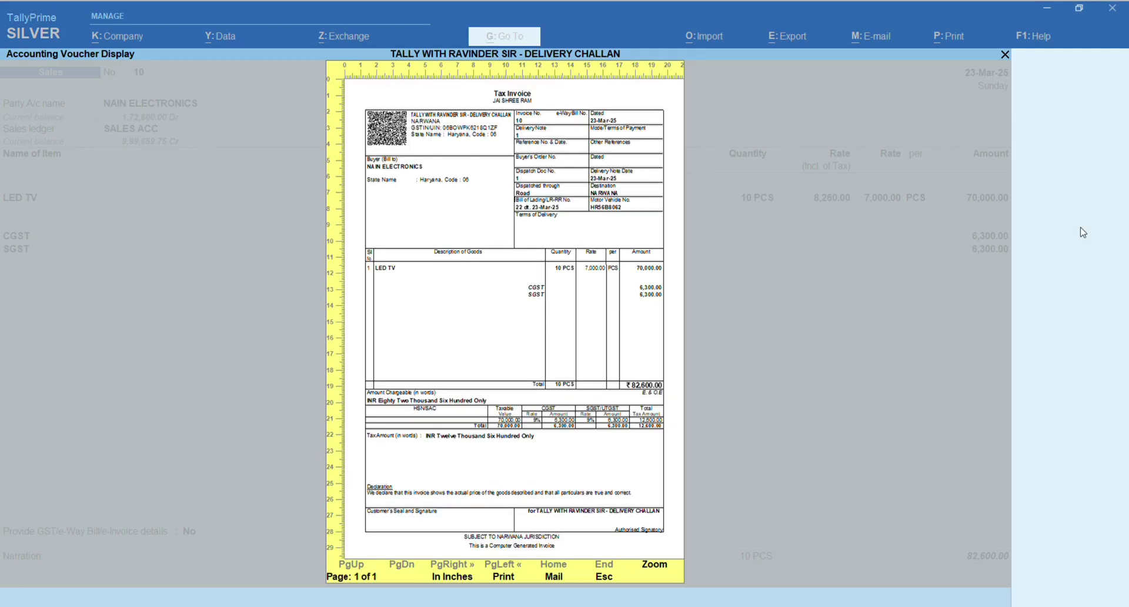
key("Escape")
key("Escape")
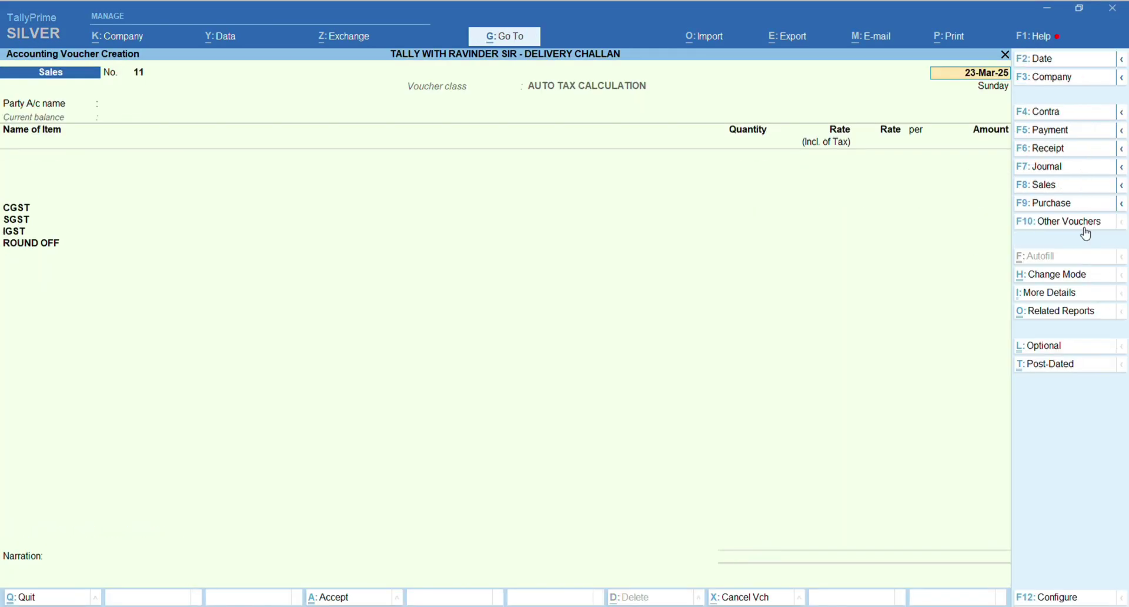
- Leave Sales voucher entry and return to the Gateway of Tally without quitting the program
key("Escape")
key("Escape")
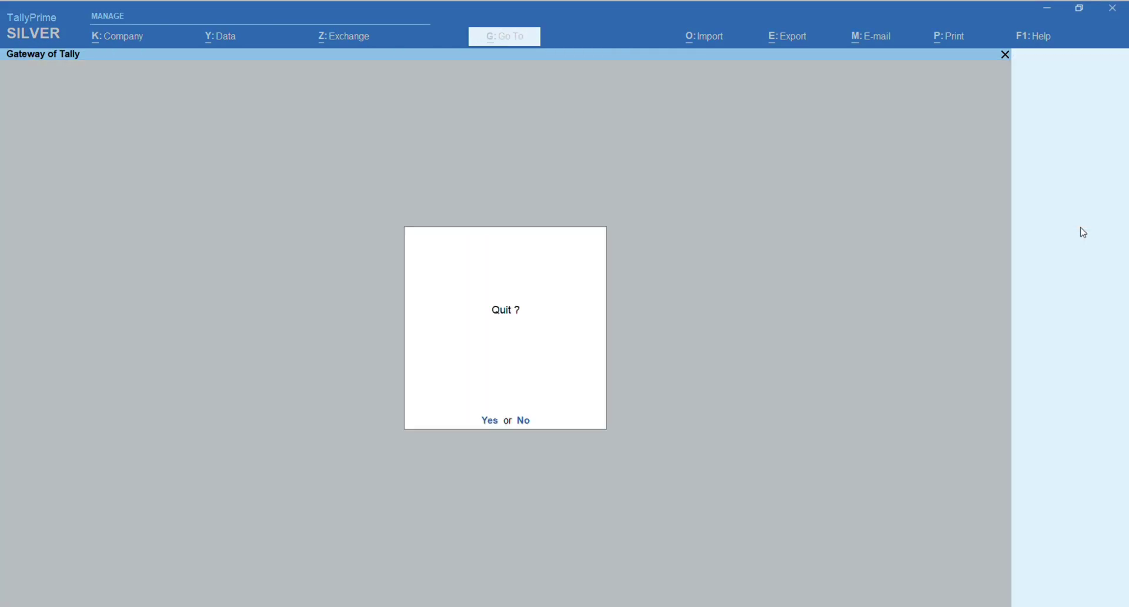
key("Escape")
key("s")
key("Escape")
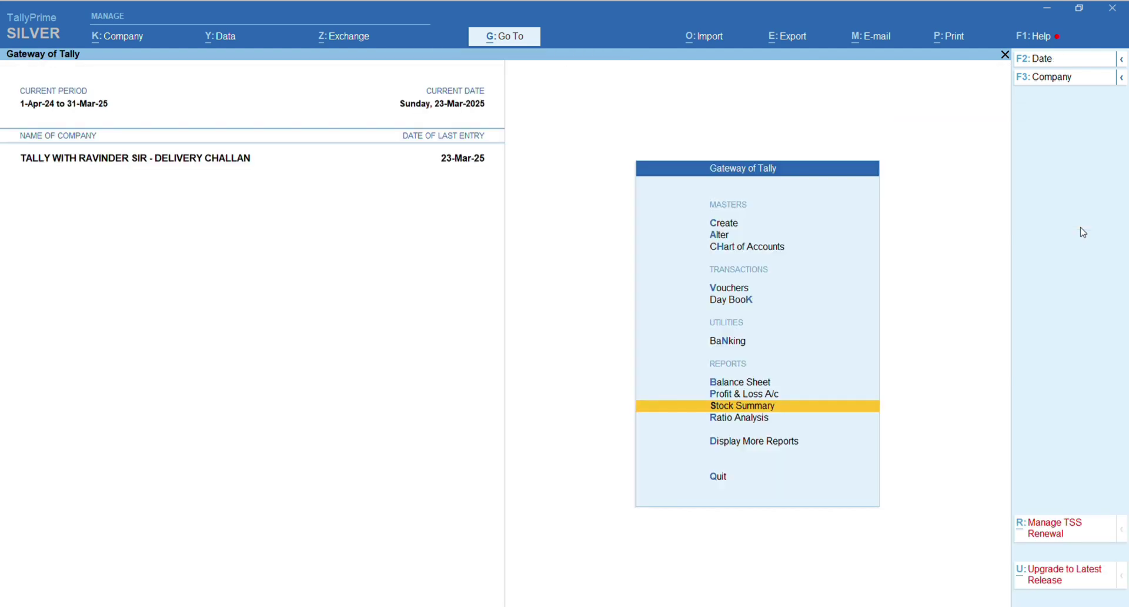
key("Escape")
key("Escape")
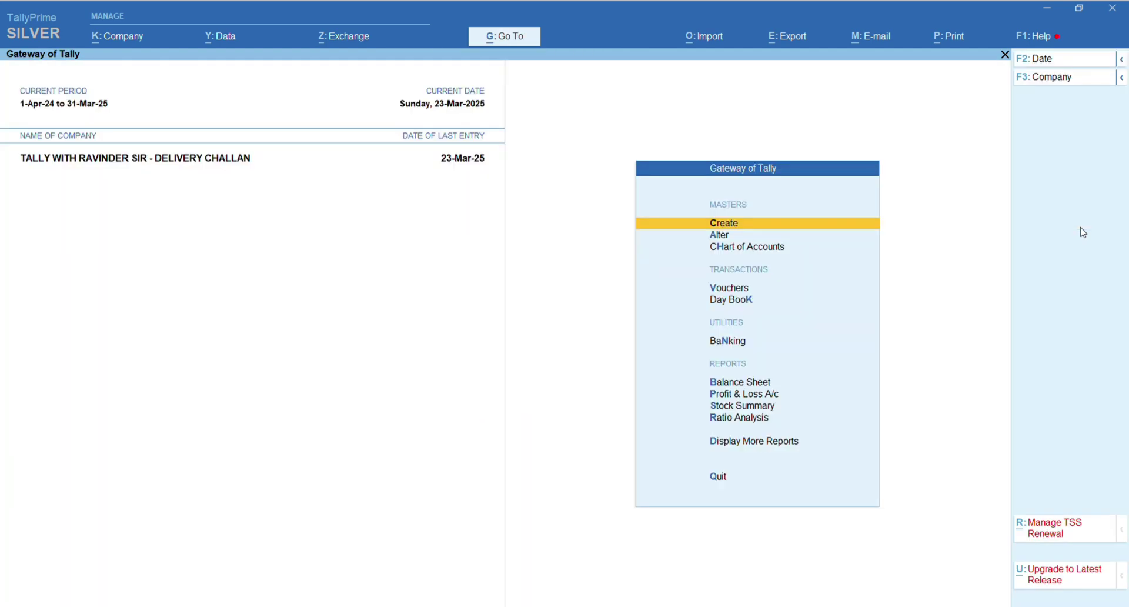